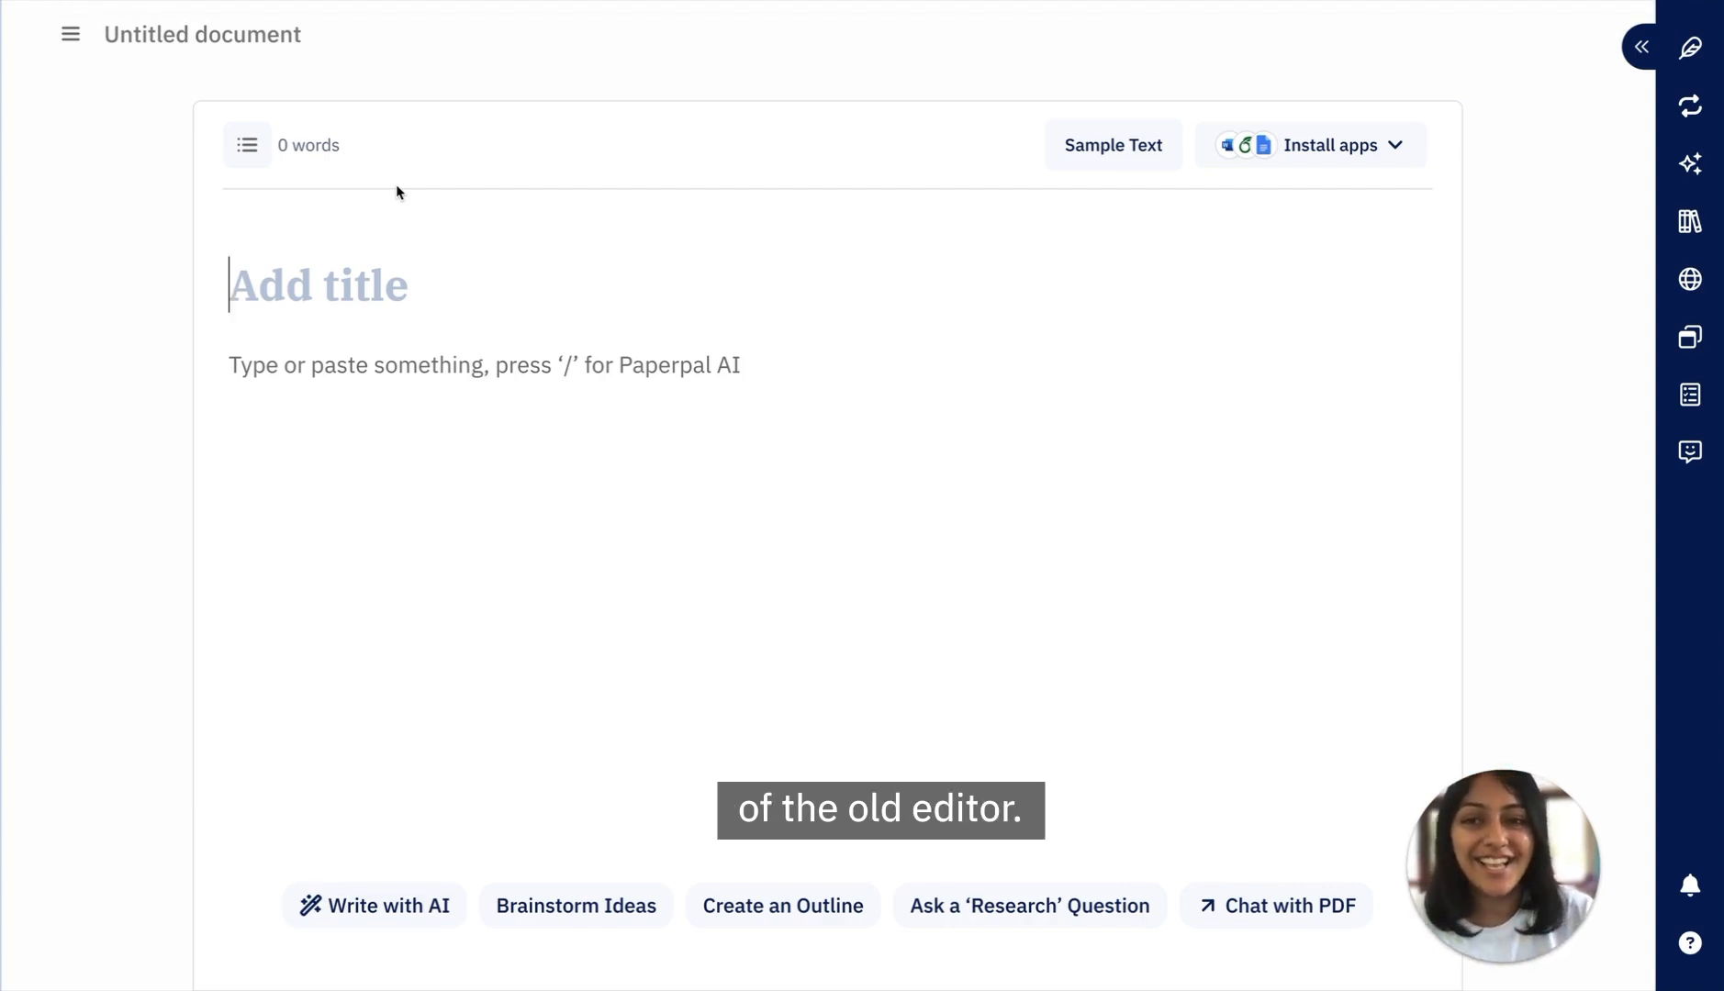
Step: Bring up the AI command list in the empty document body and review its writing, rewriting, translation, research, template, coaching and format options
click(316, 366)
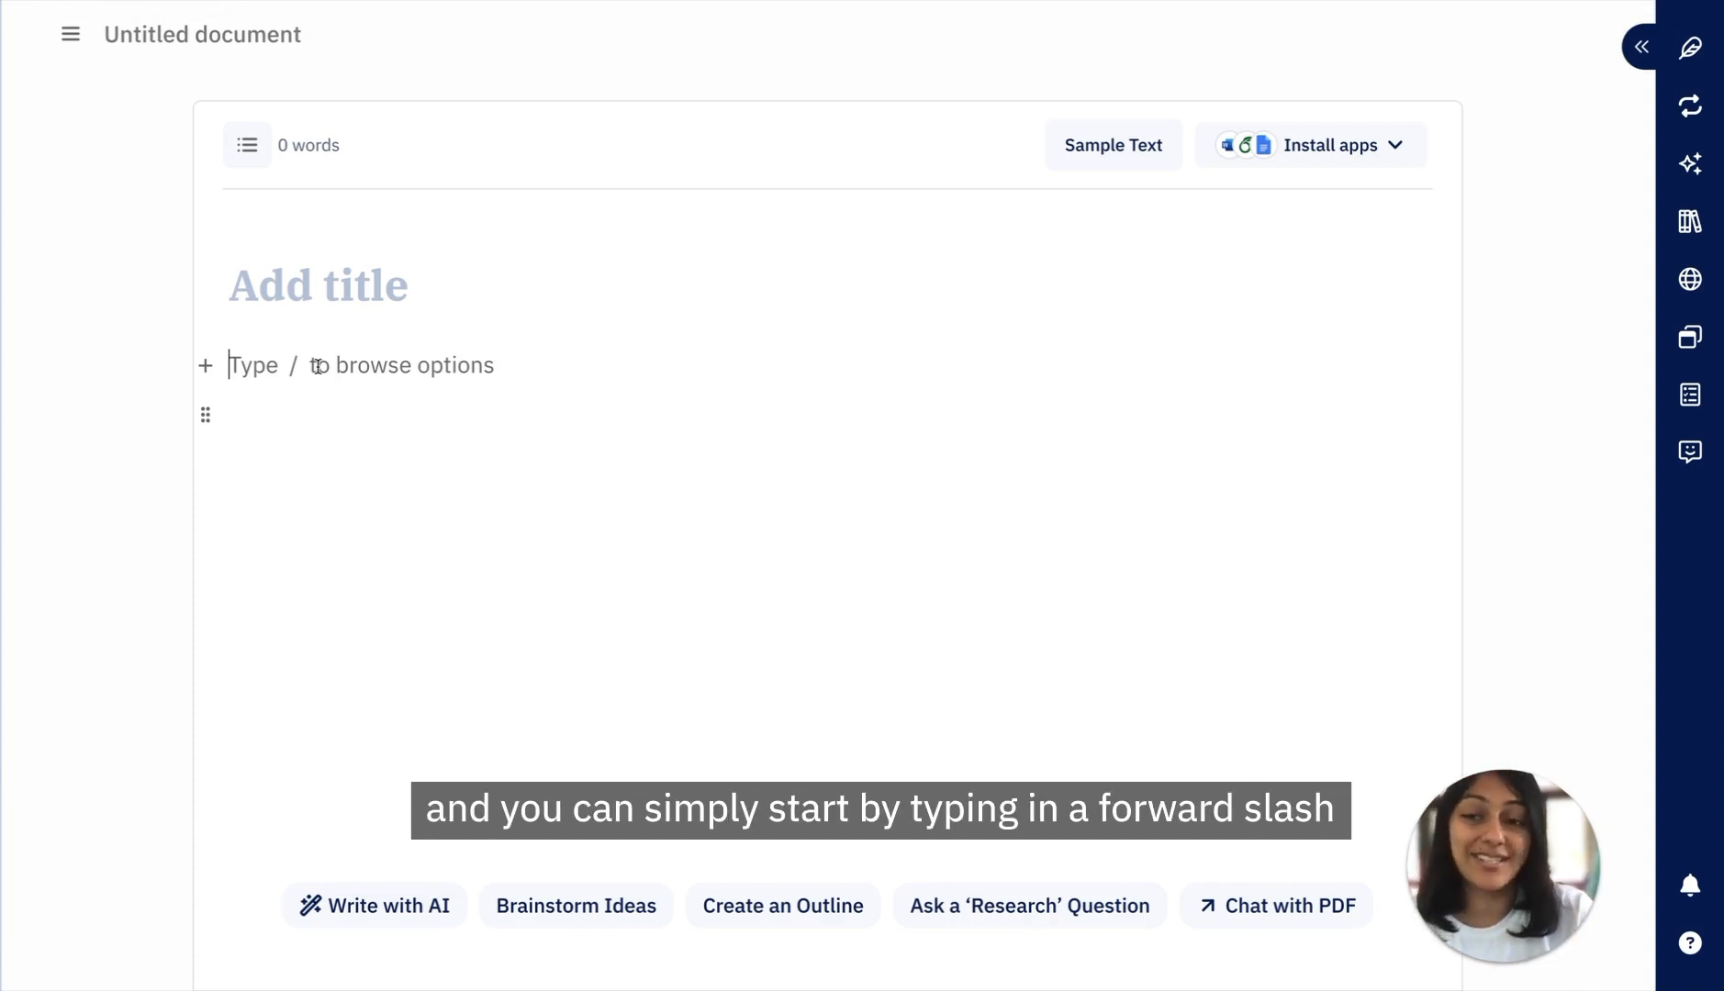
text(/)
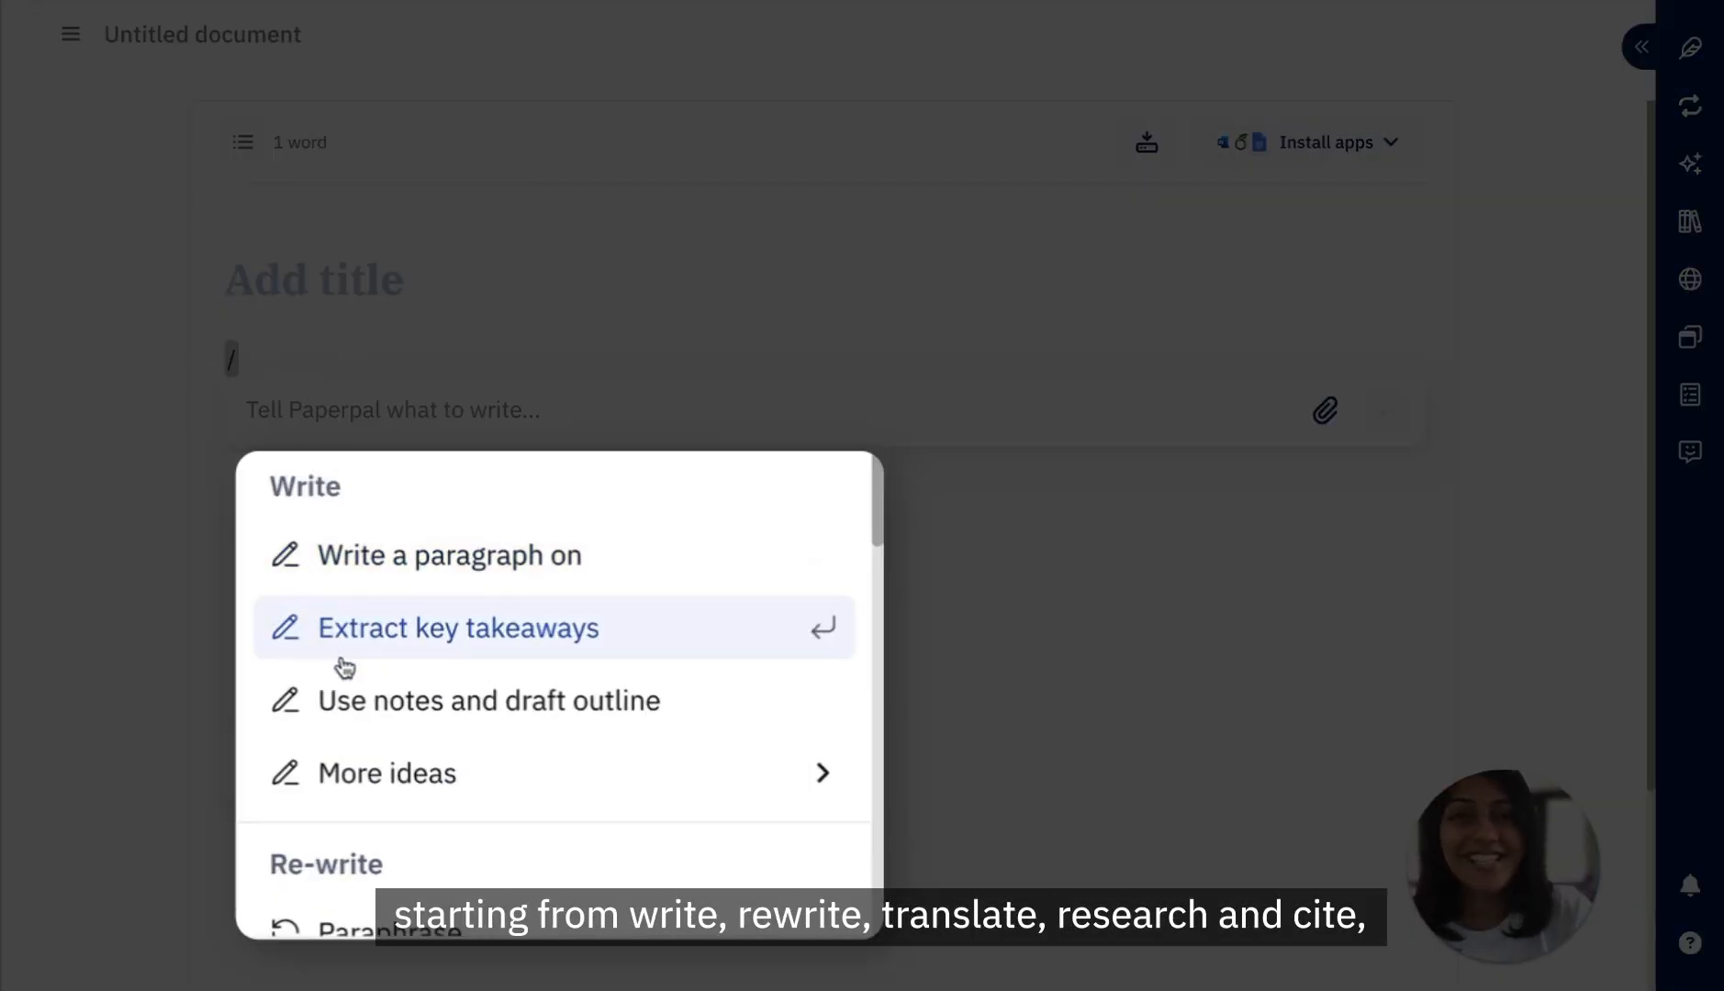
scroll(344, 667, down, 3)
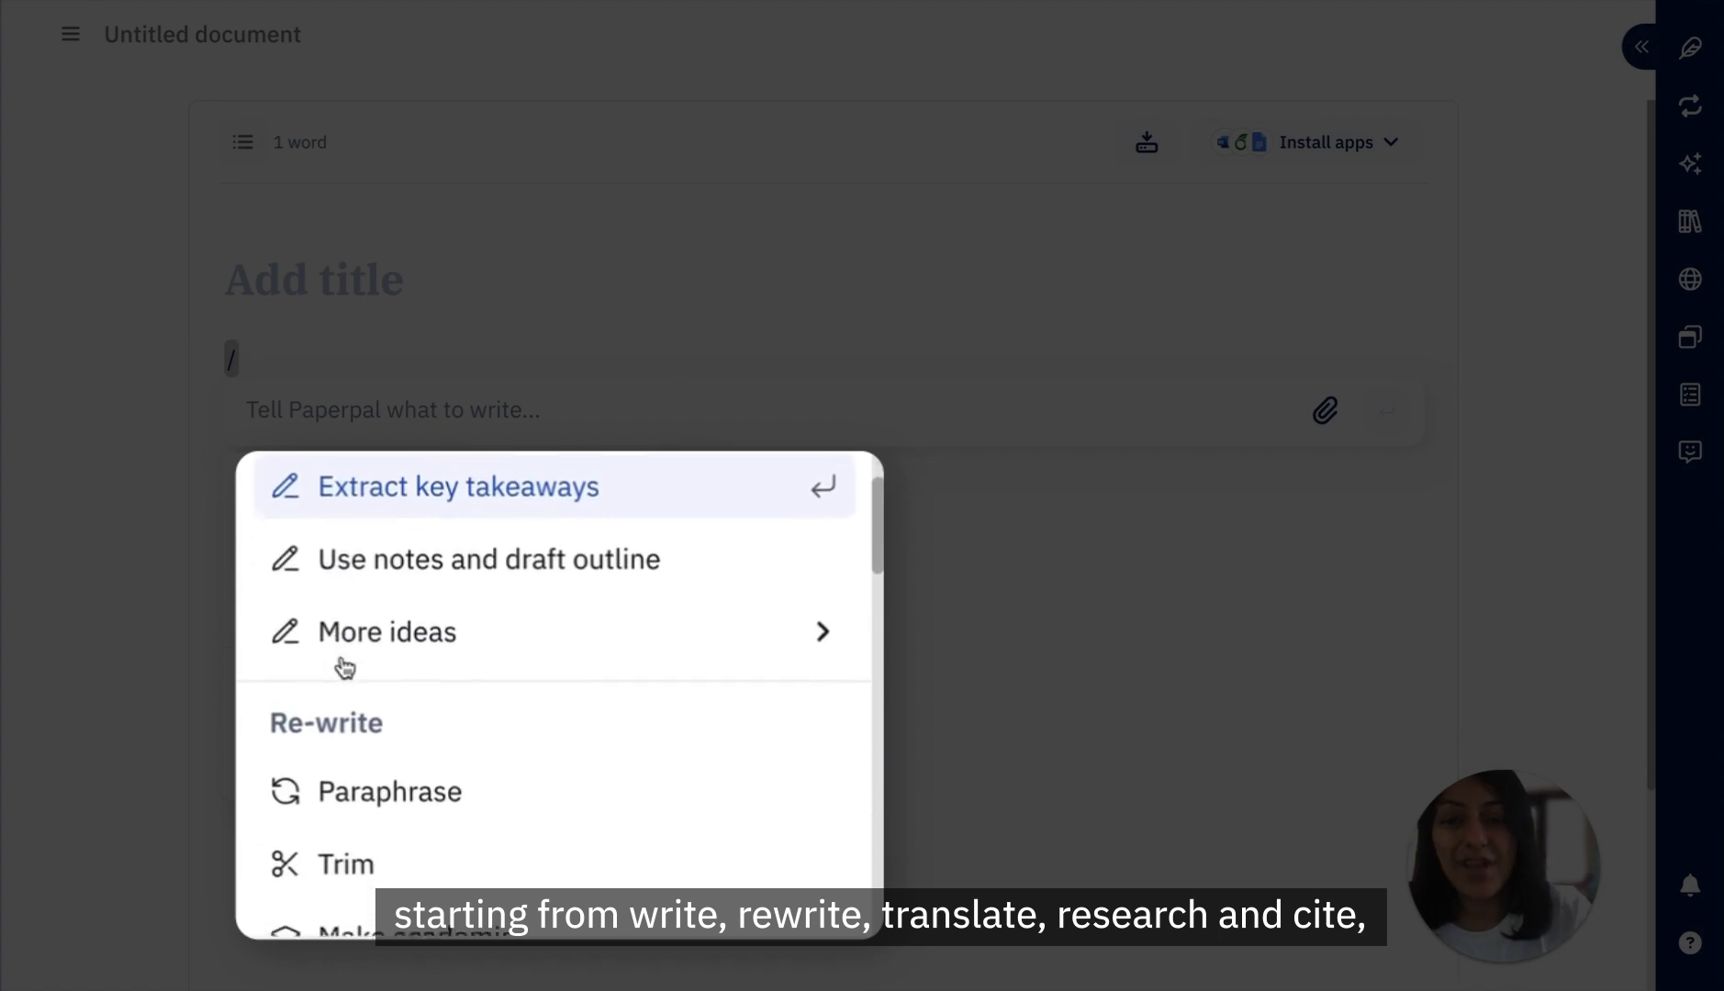
scroll(344, 667, down, 5)
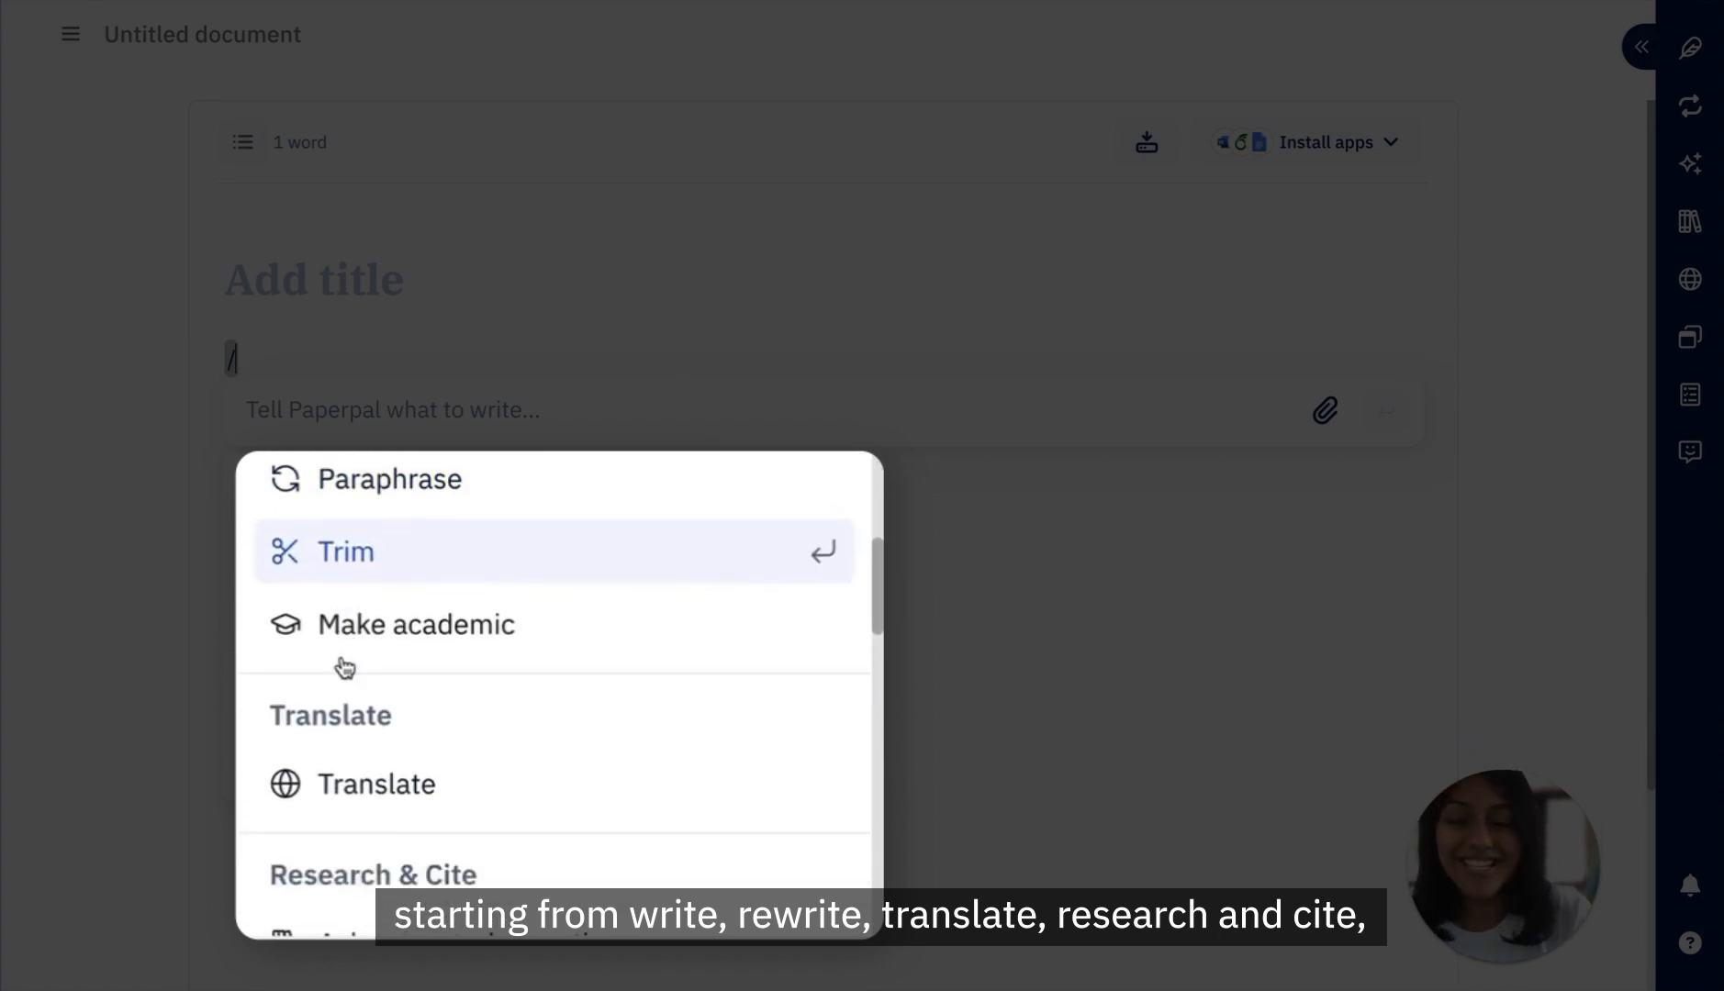
scroll(344, 667, down, 4)
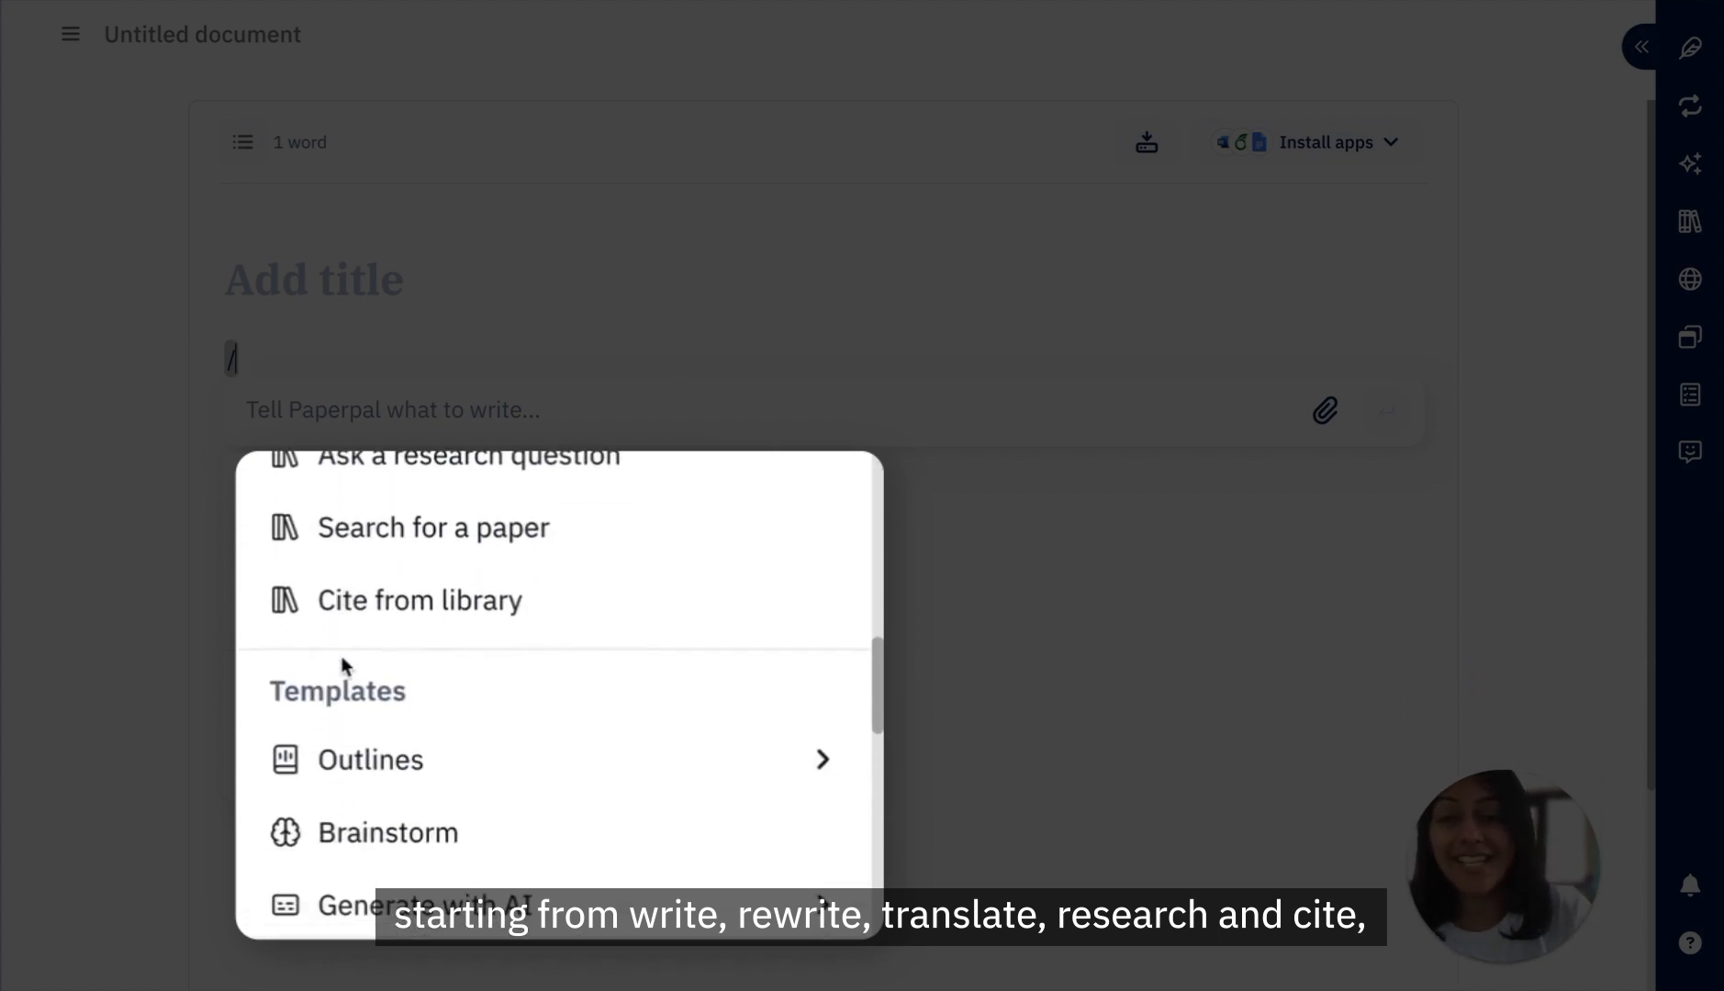
scroll(342, 662, down, 4)
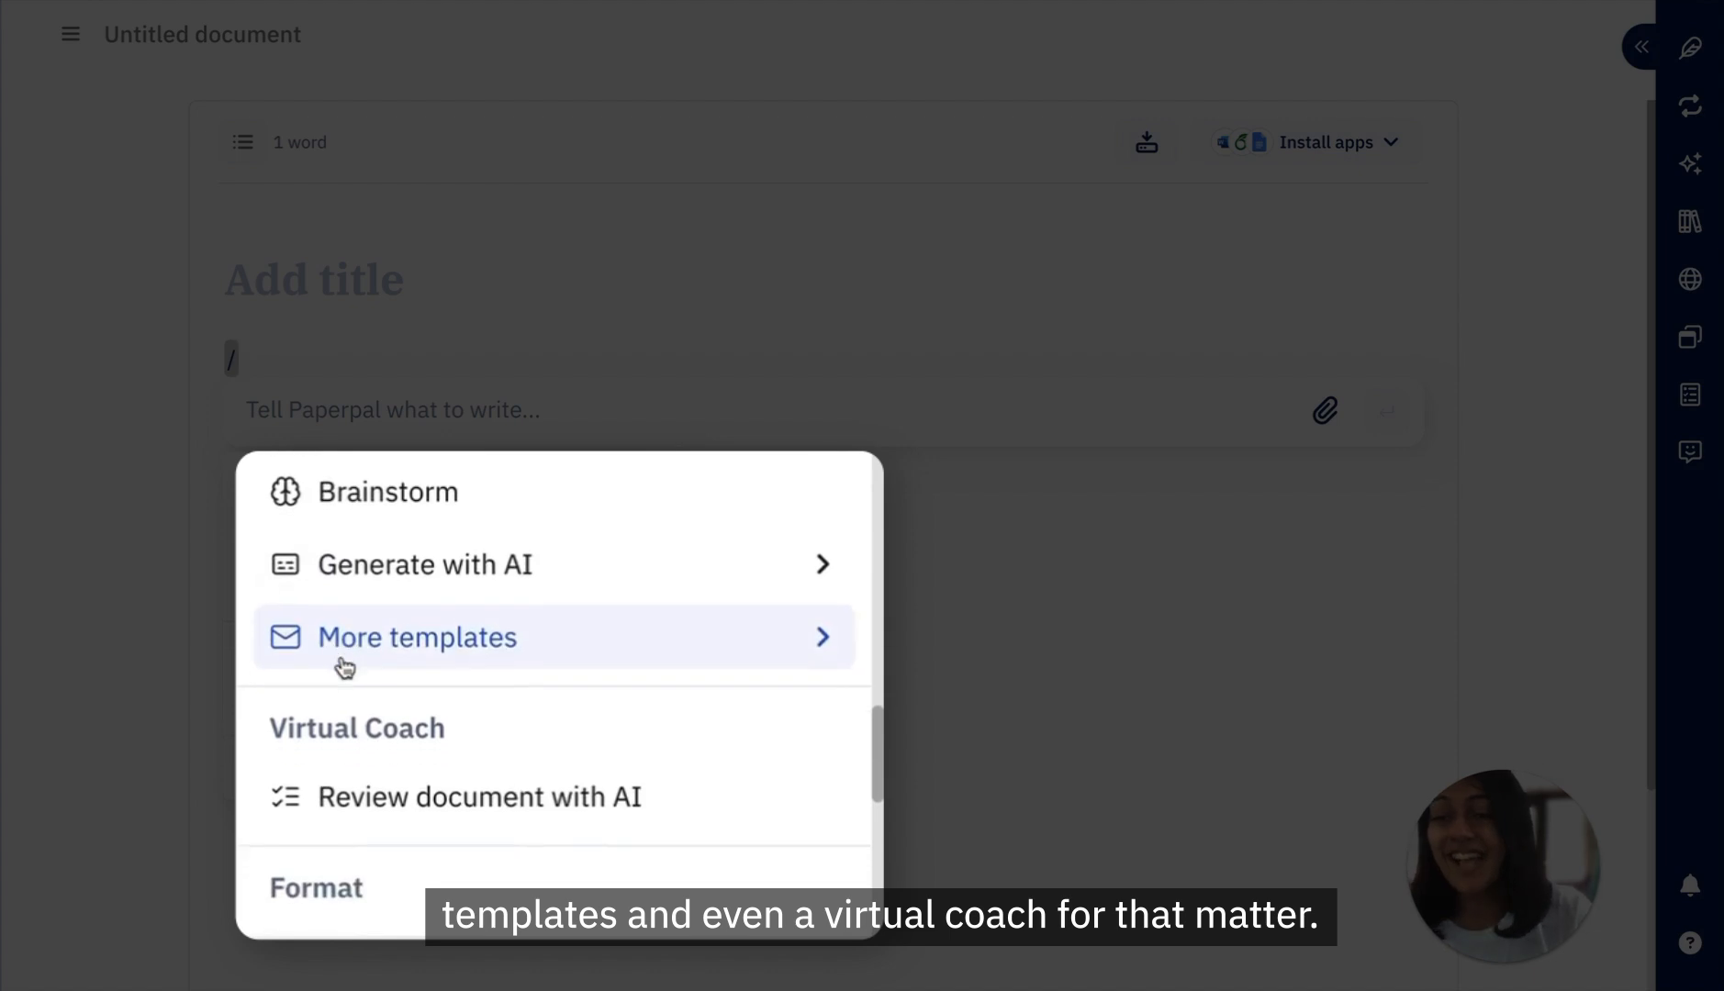
scroll(345, 668, down, 3)
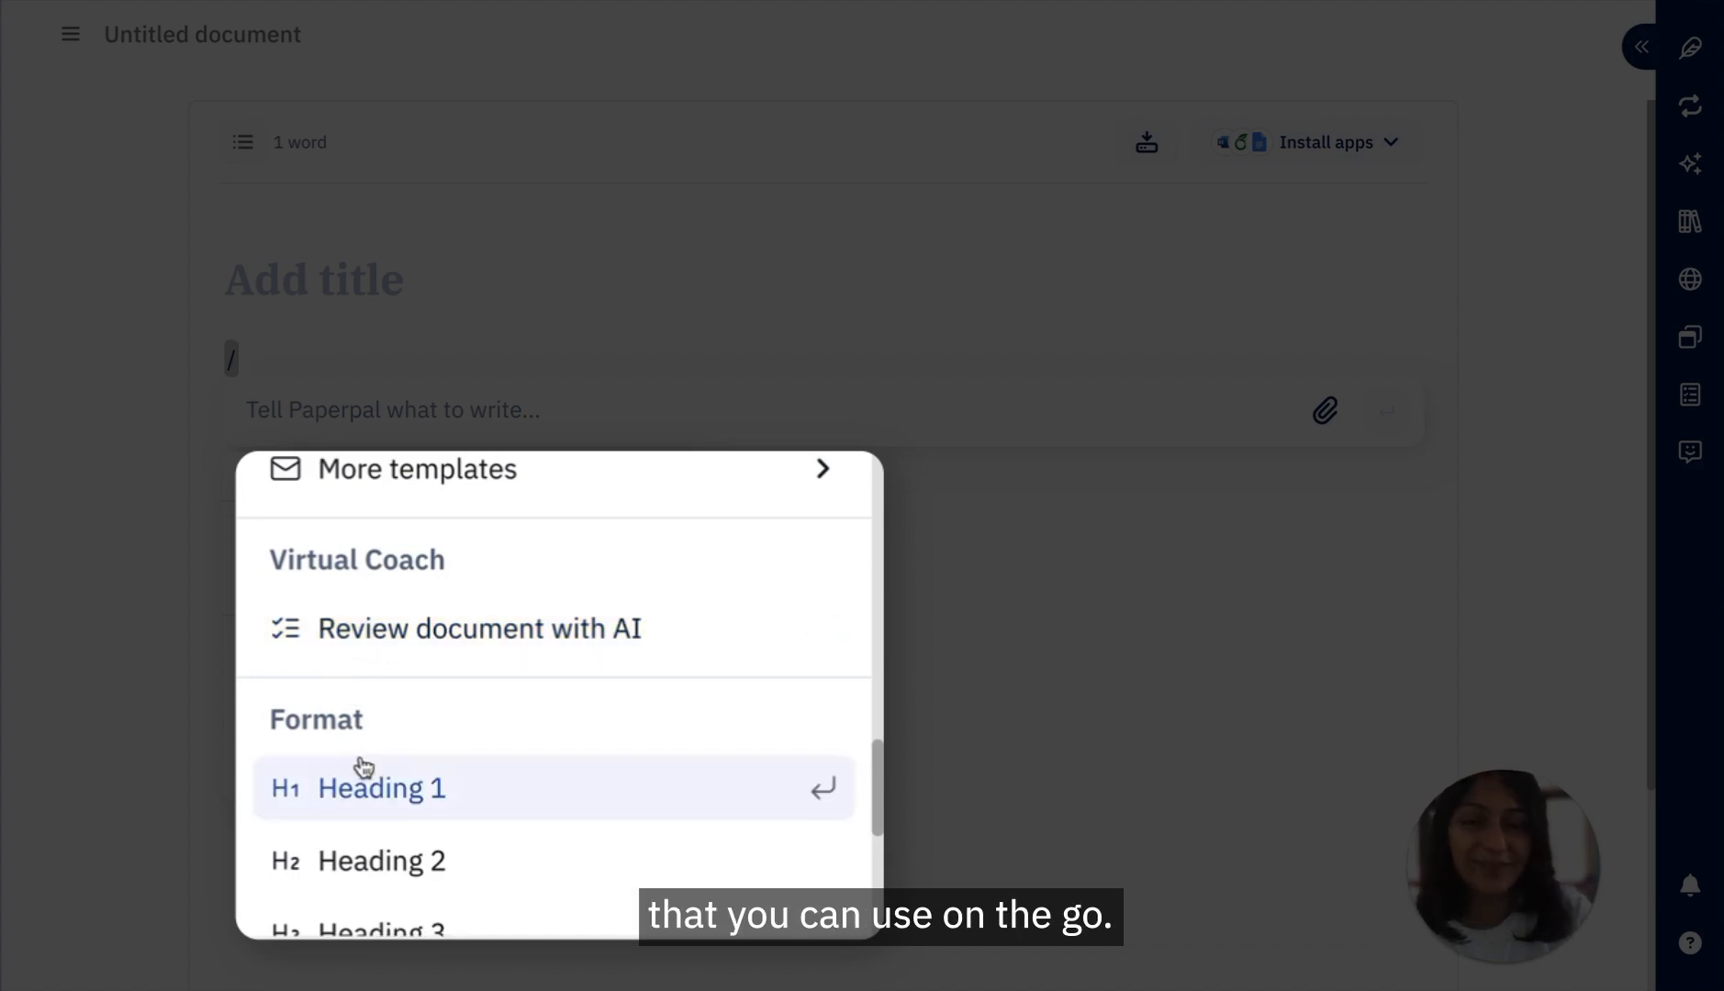
scroll(364, 767, down, 1)
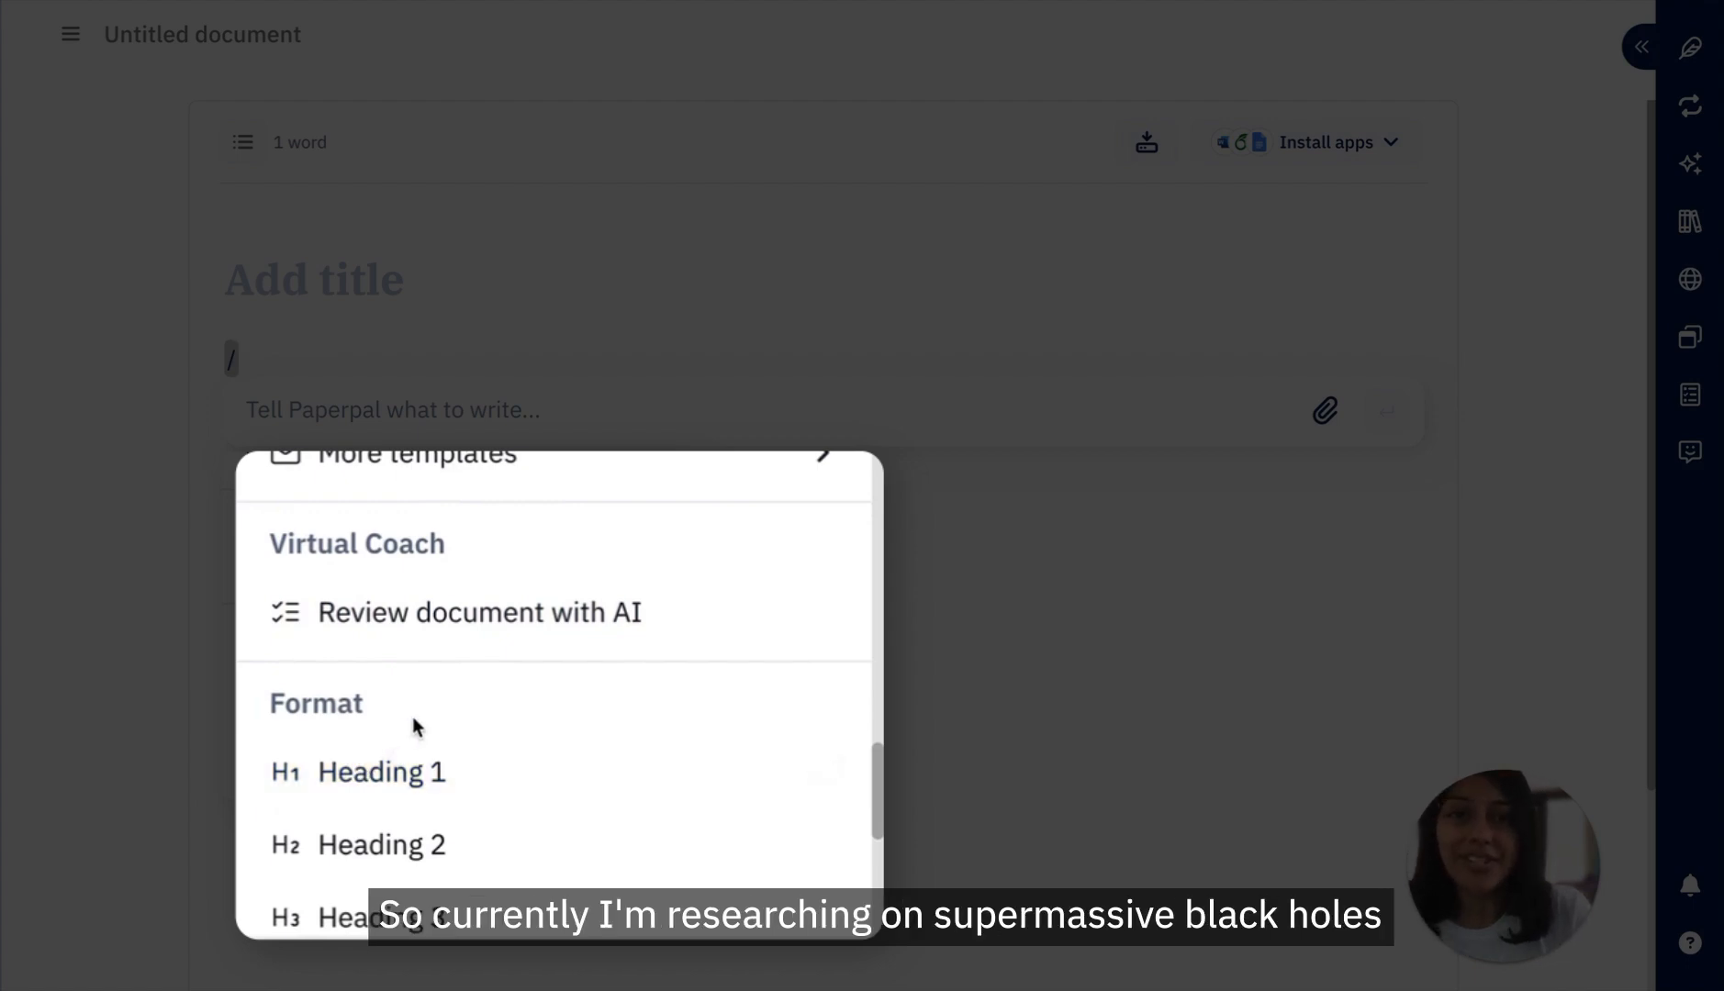
scroll(416, 725, up, 1)
scroll(416, 725, up, 6)
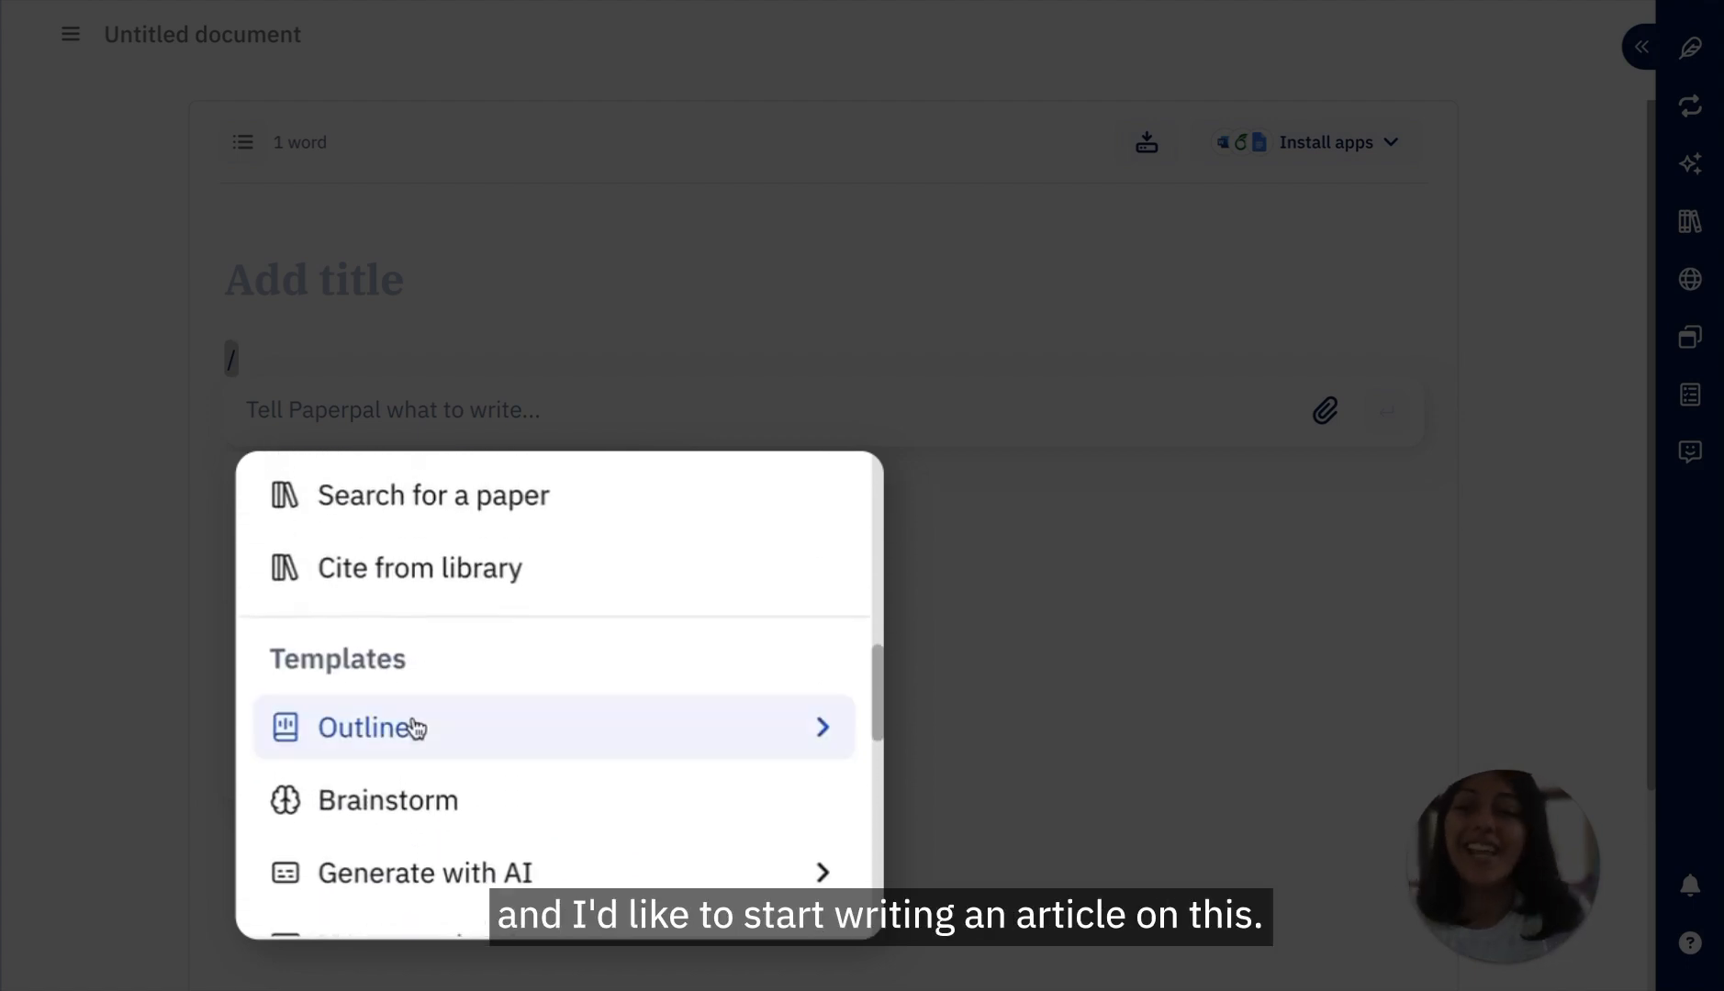
scroll(416, 725, up, 1)
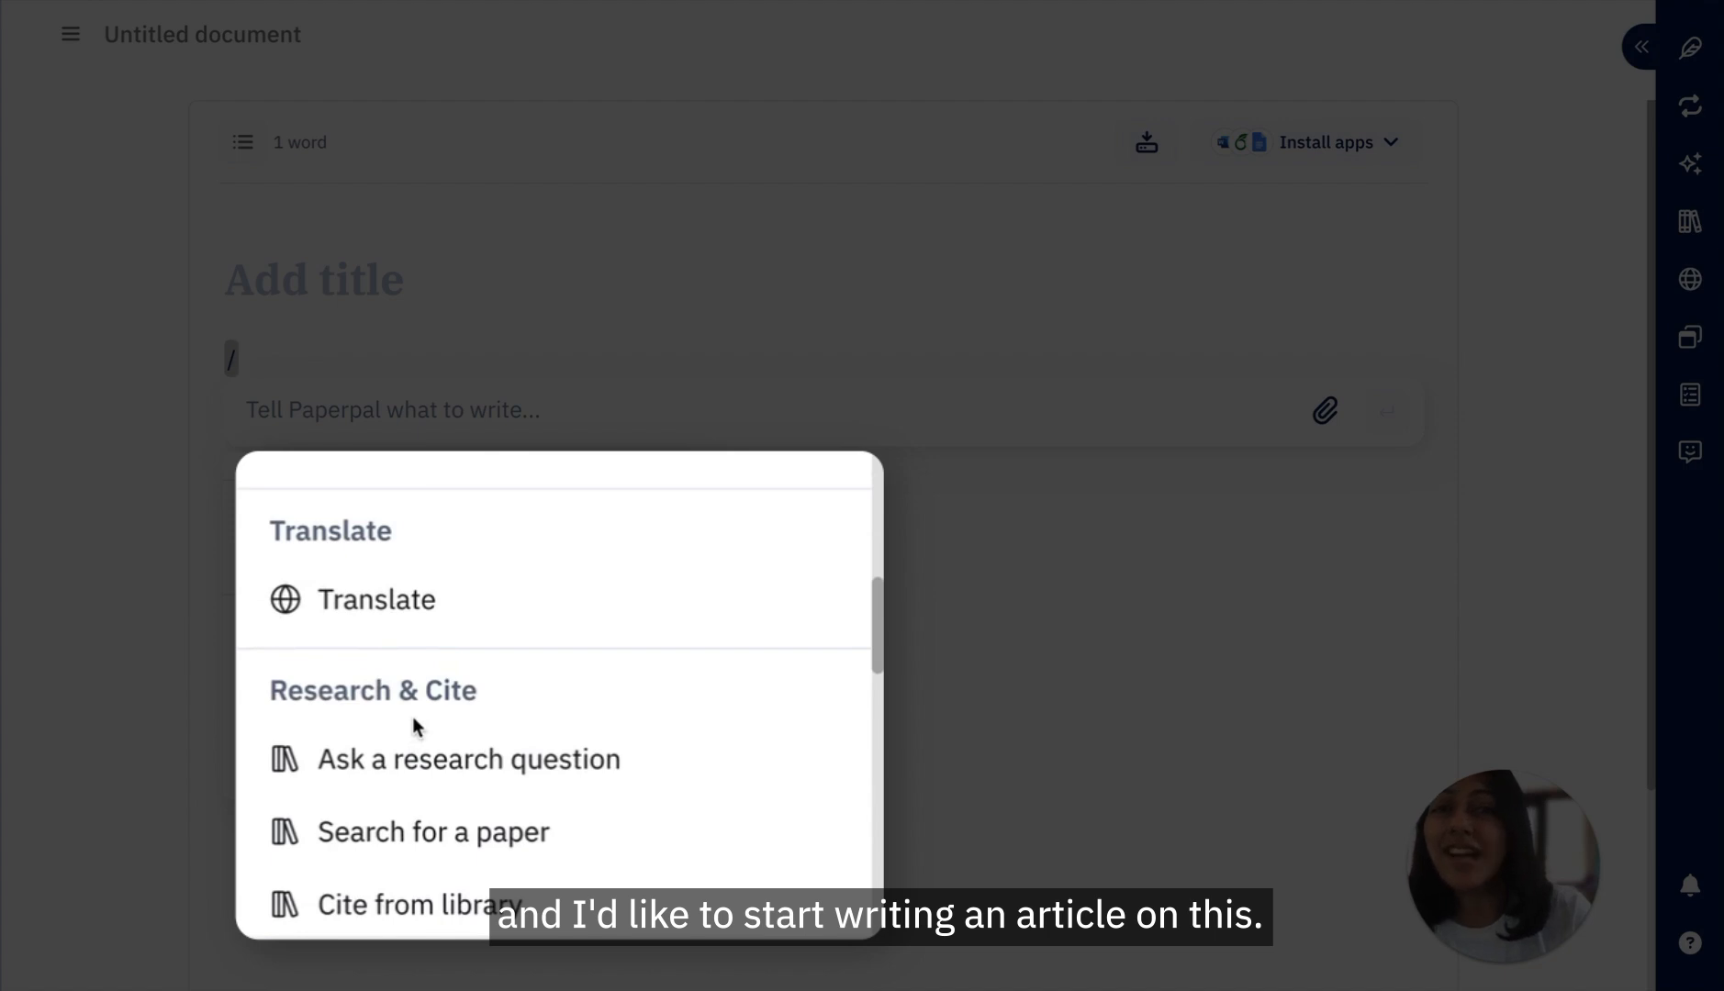
scroll(415, 725, up, 7)
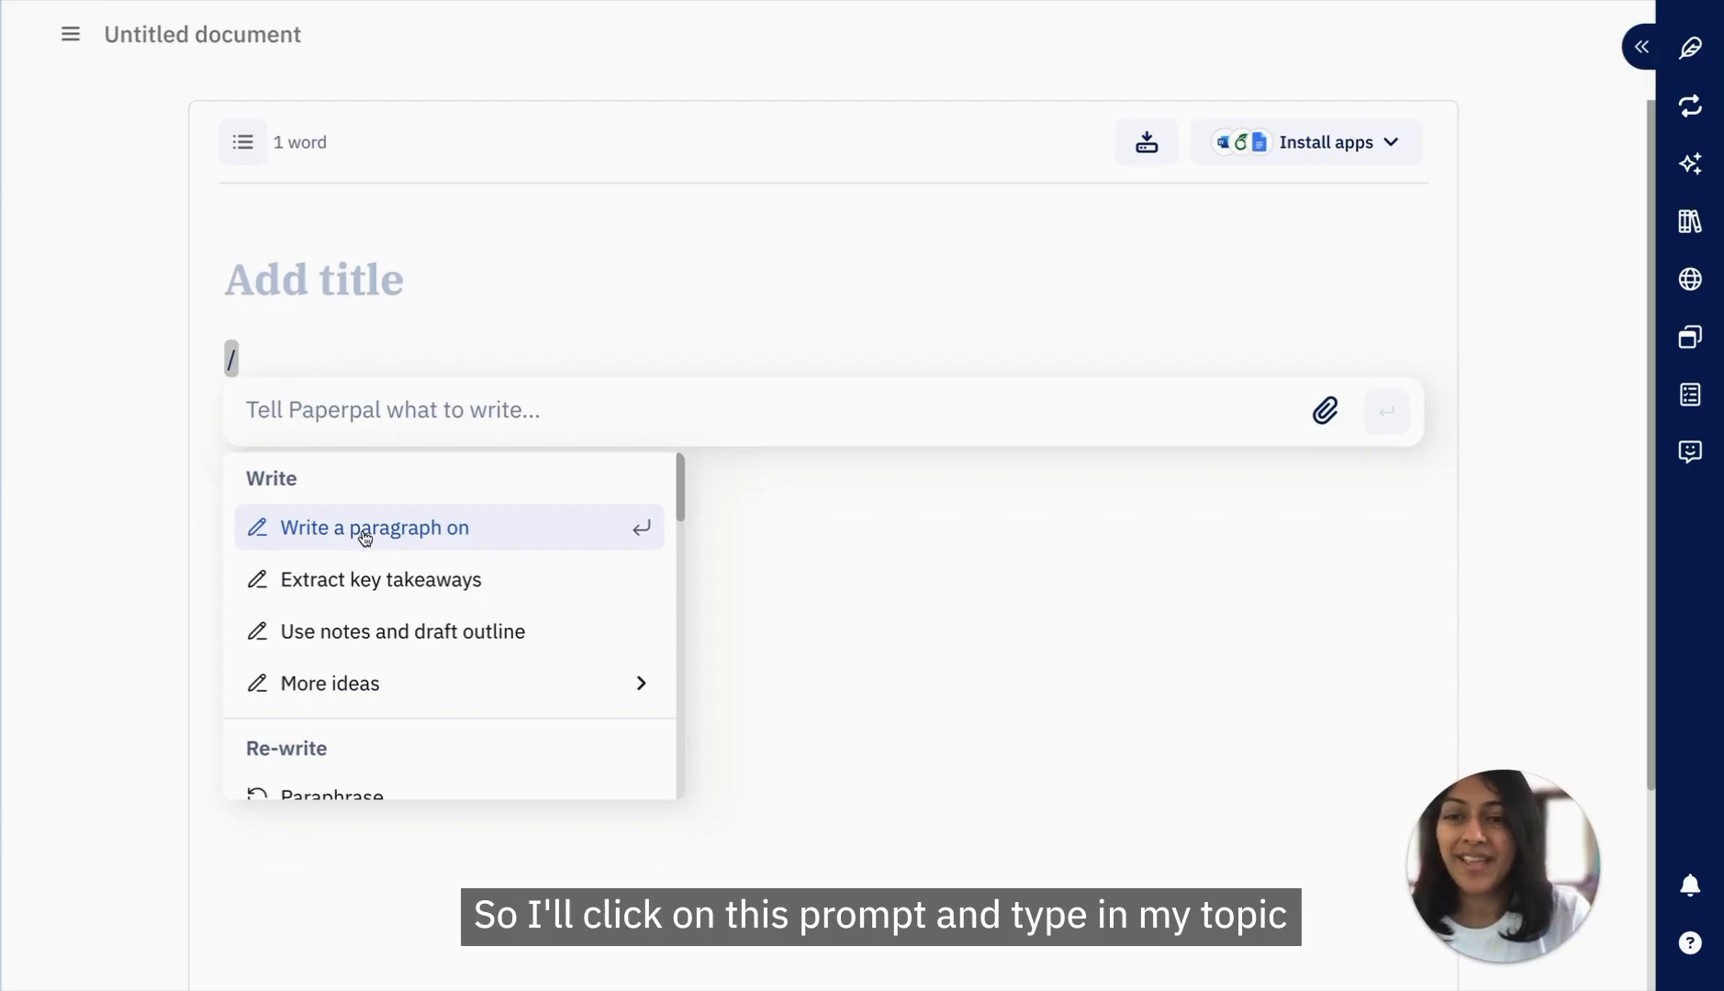
Step: Generate a paragraph on "supermassive black holes" with the Write a paragraph on prompt
click(365, 537)
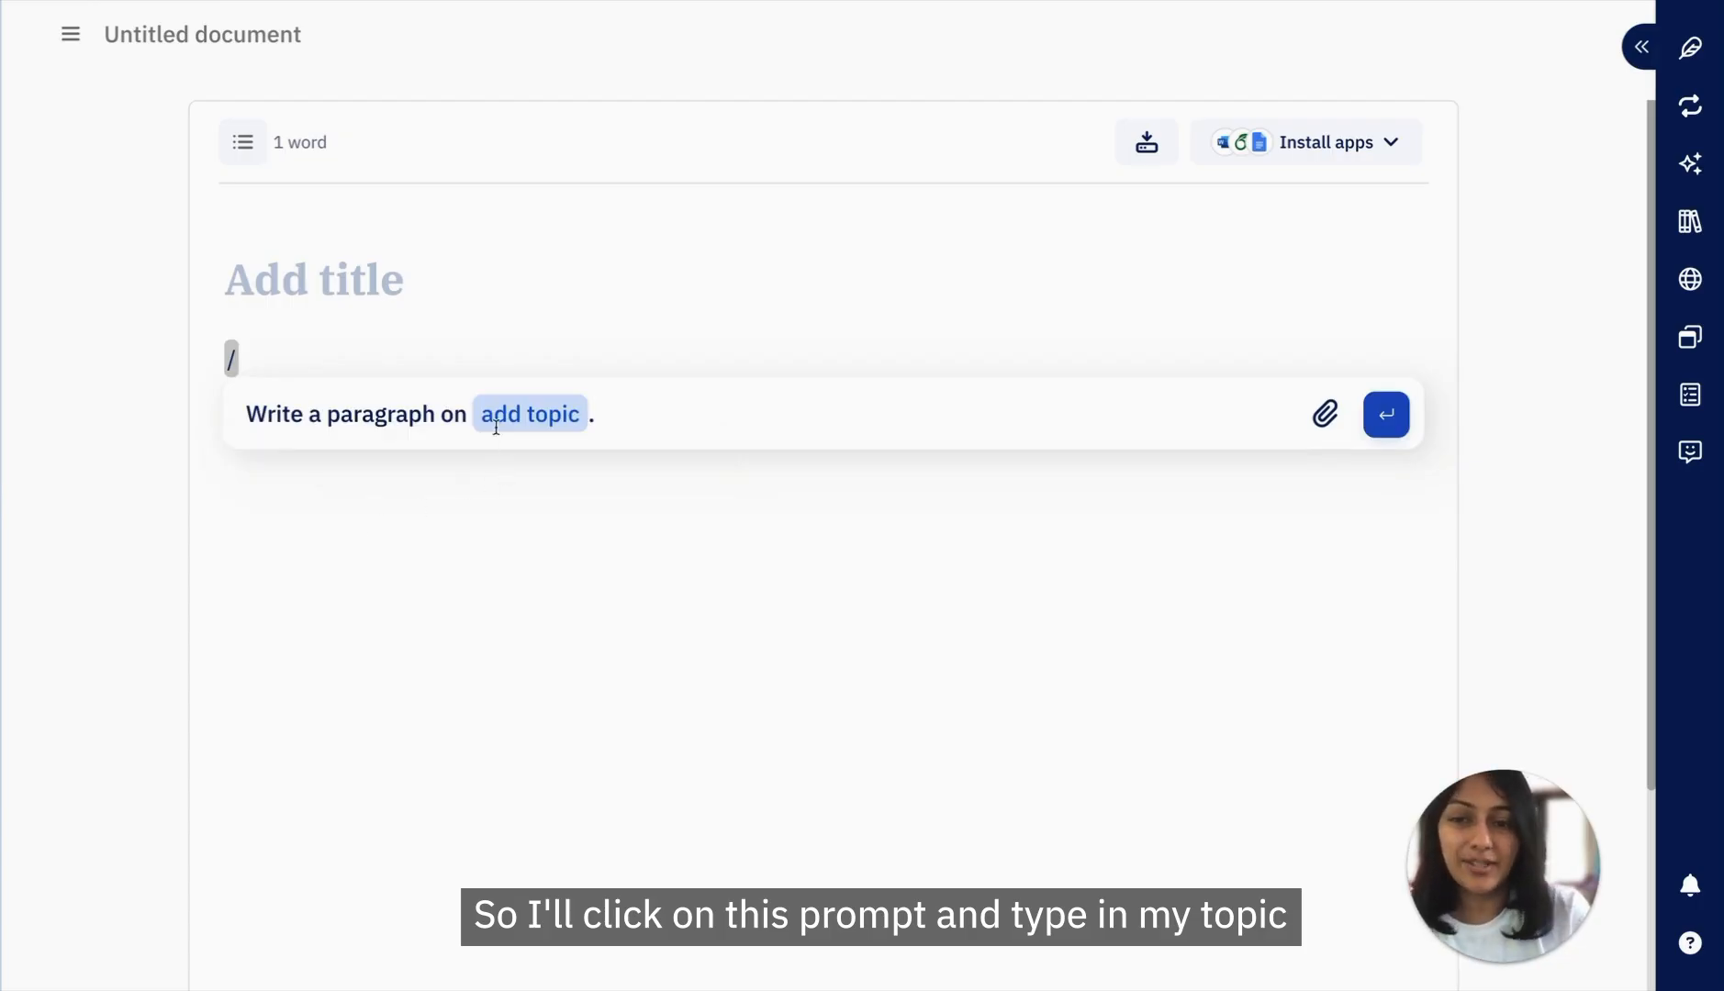
drag(486, 416, 604, 421)
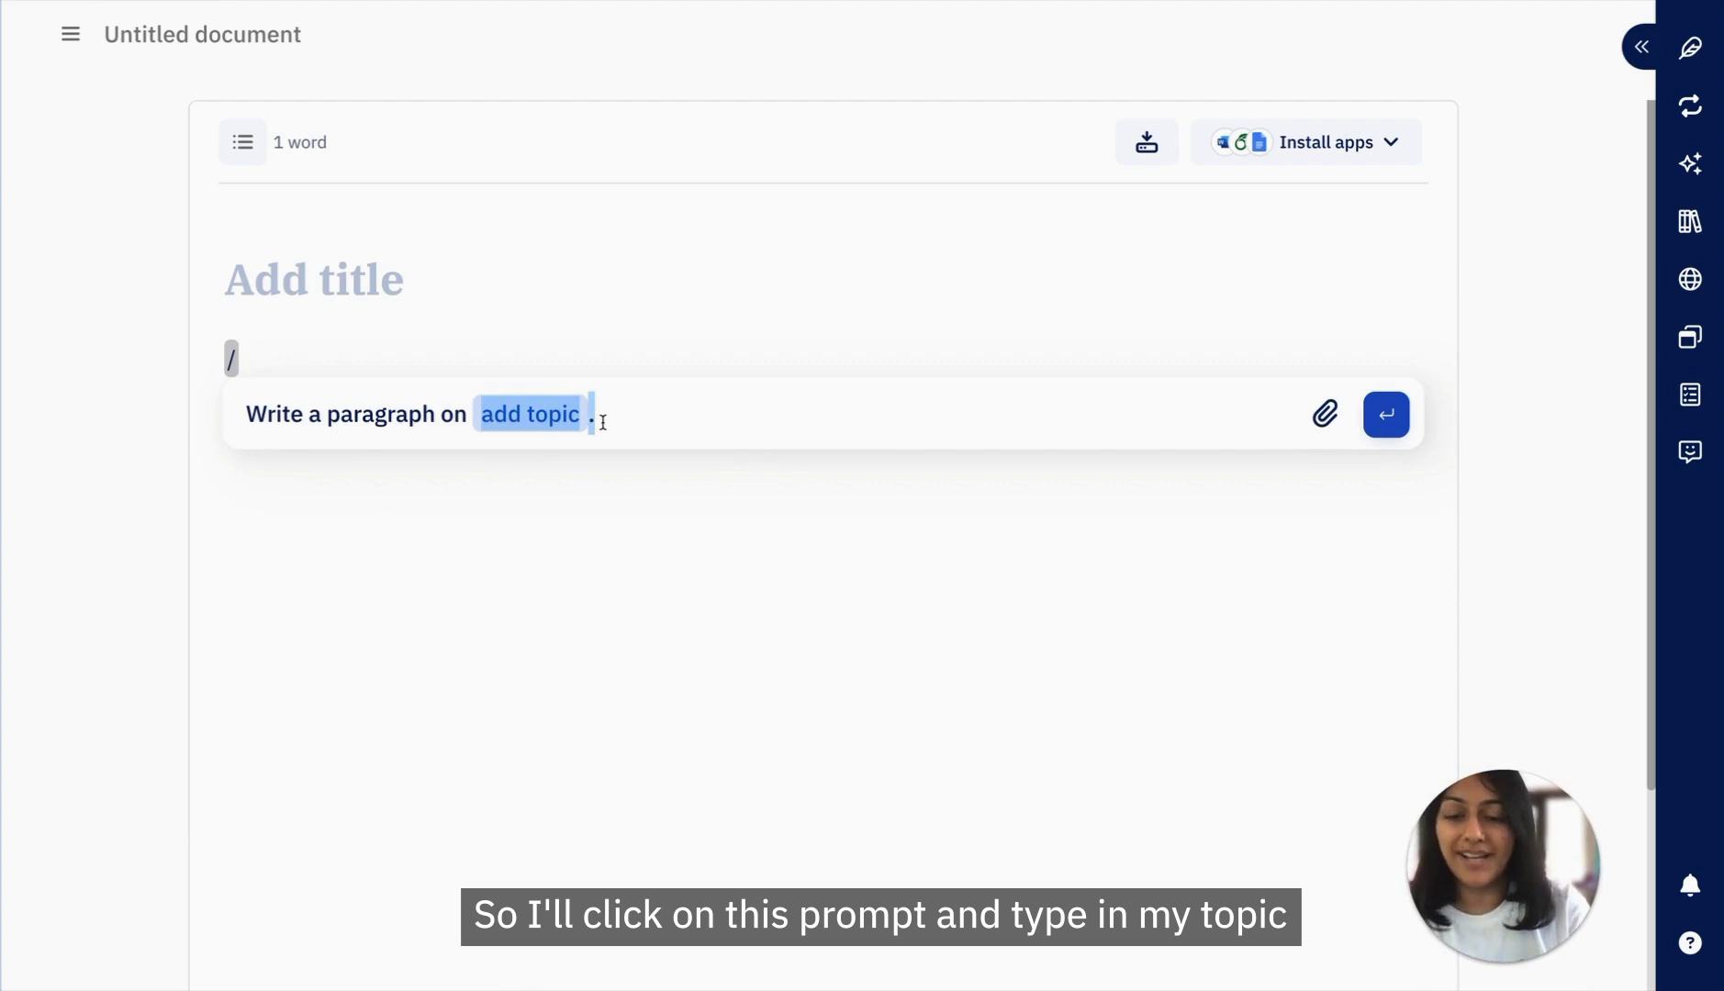
text(supermassiv)
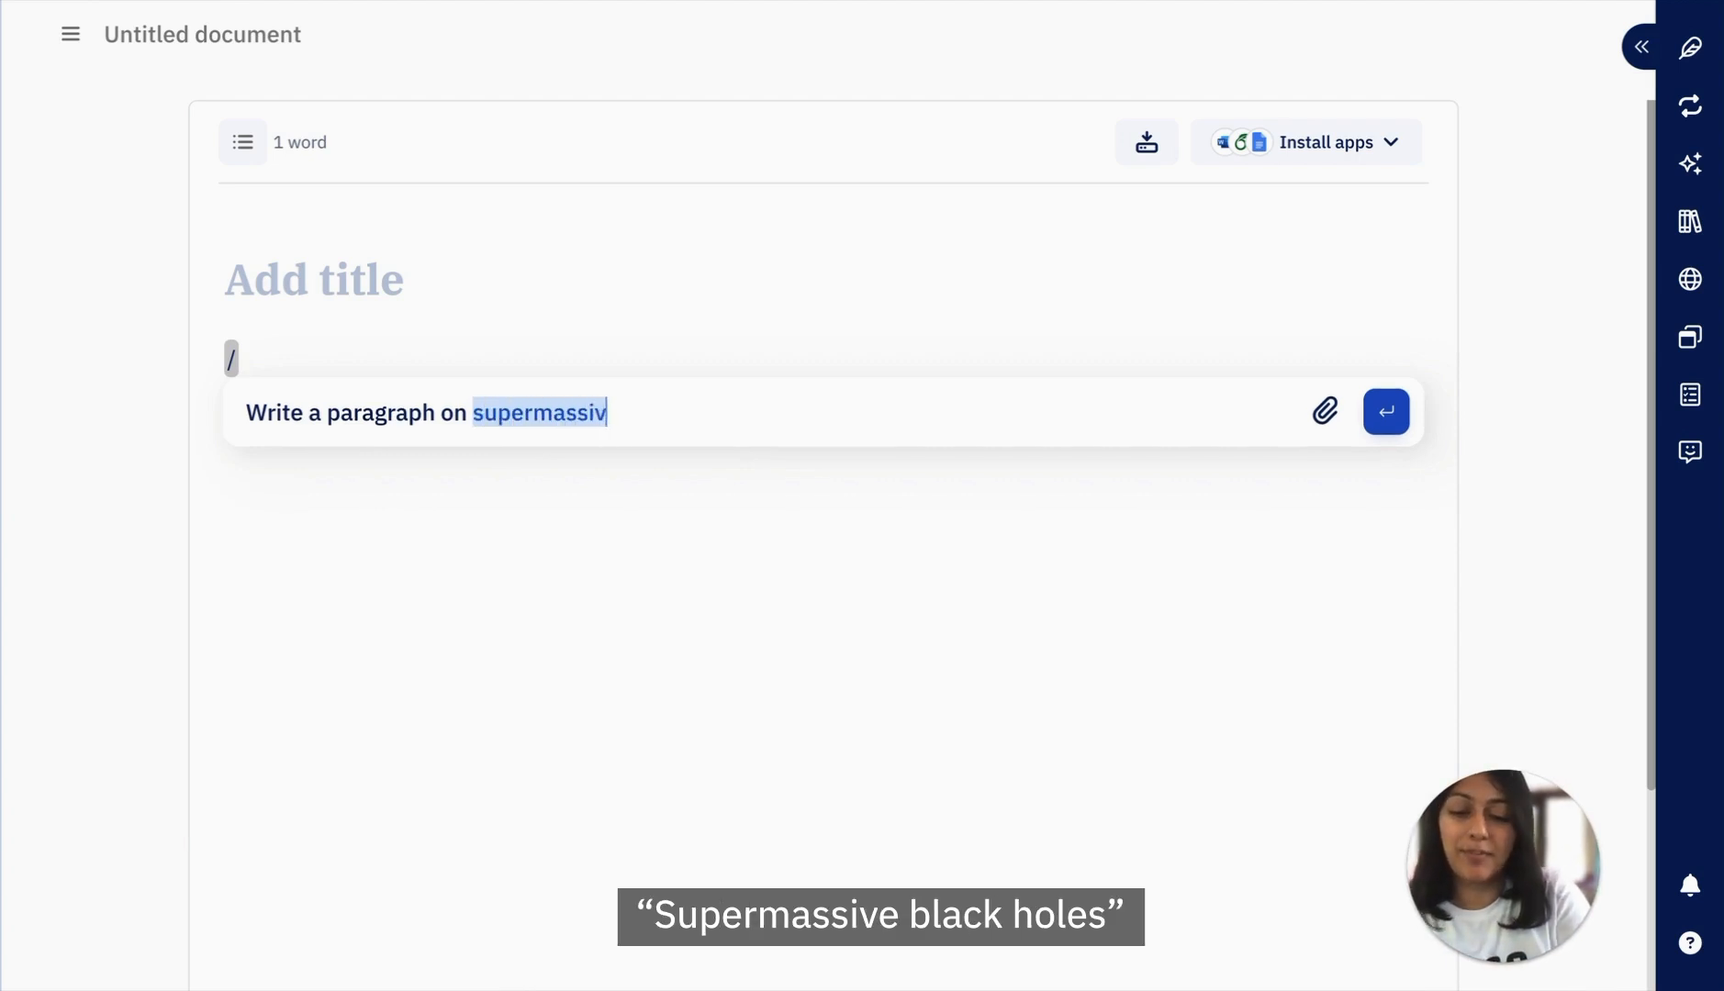
text(e black holes)
key(Return)
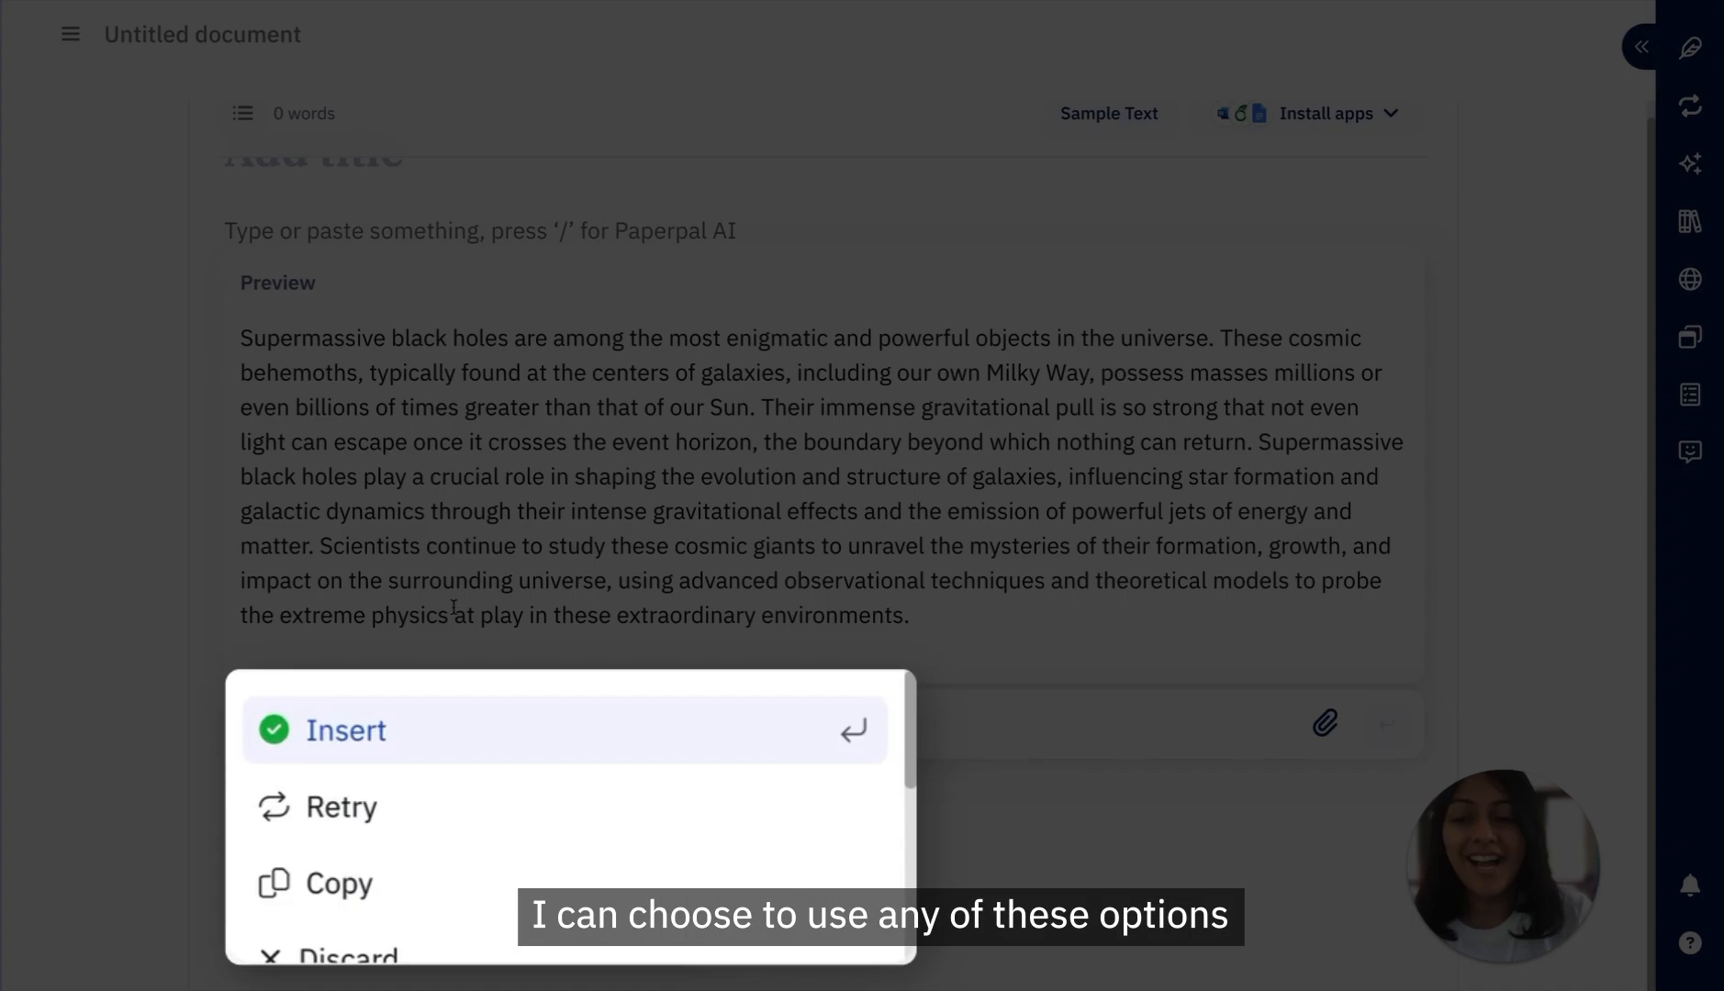
Step: Review the refinement options for the generated paragraph and insert the text into the document as it is
scroll(526, 879, down, 2)
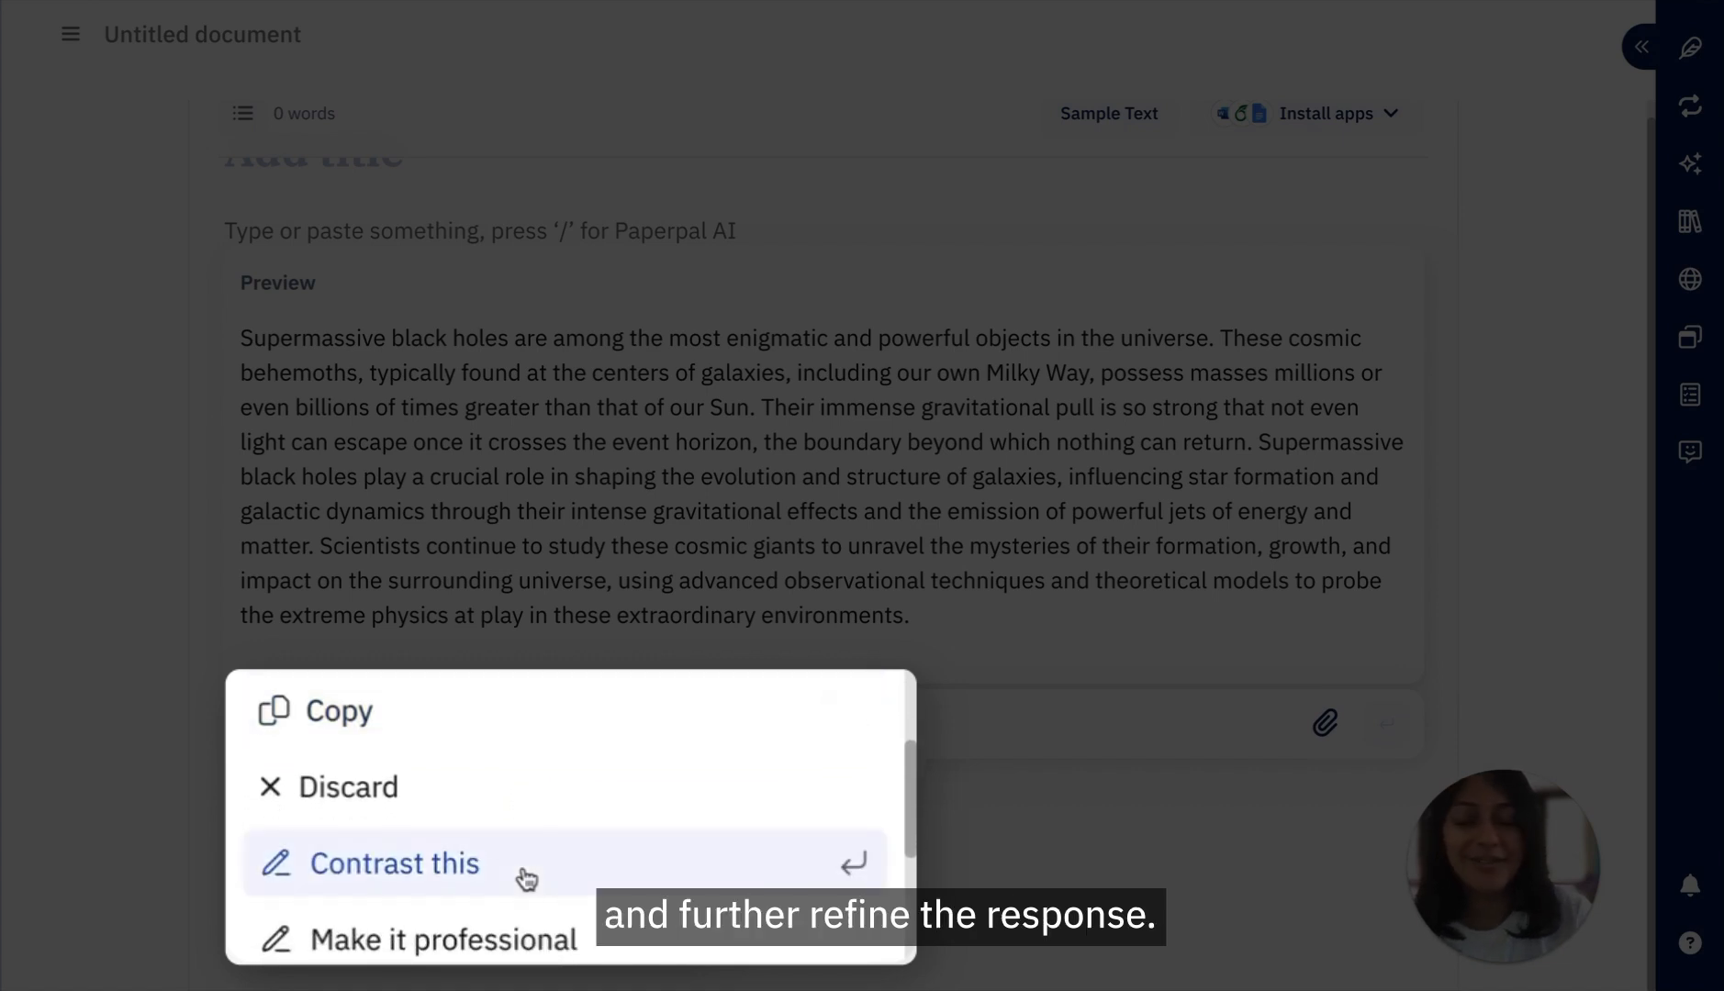
scroll(526, 879, down, 3)
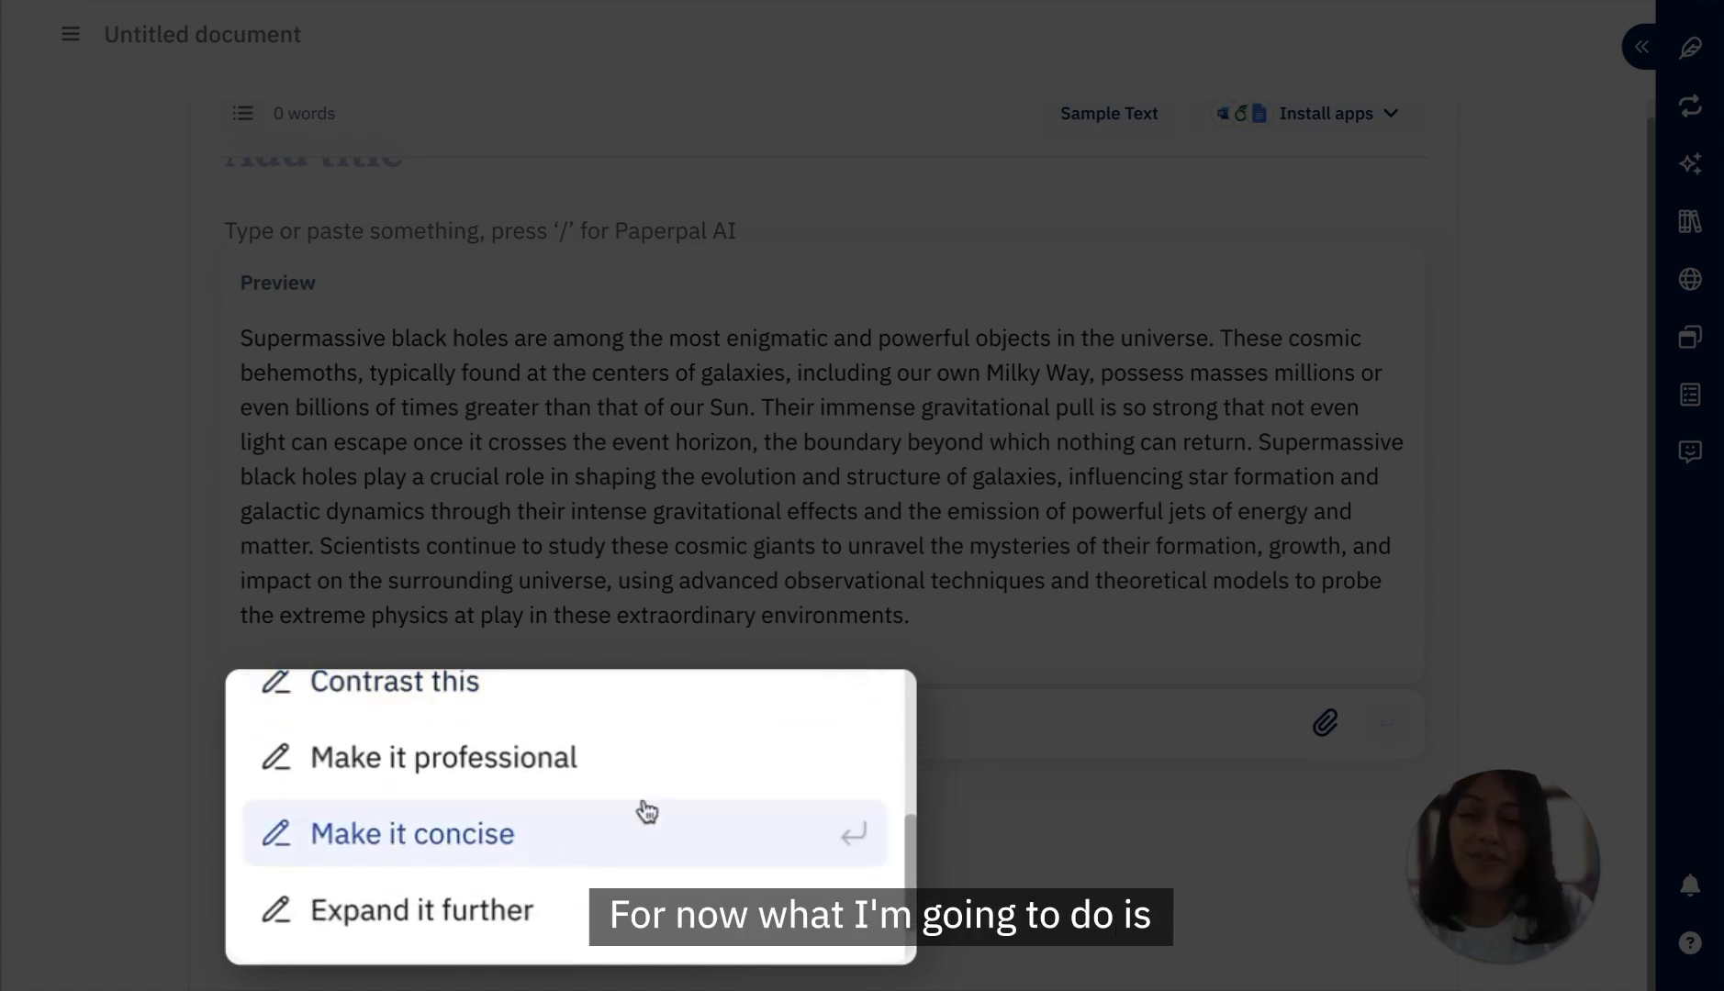
scroll(757, 794, up, 5)
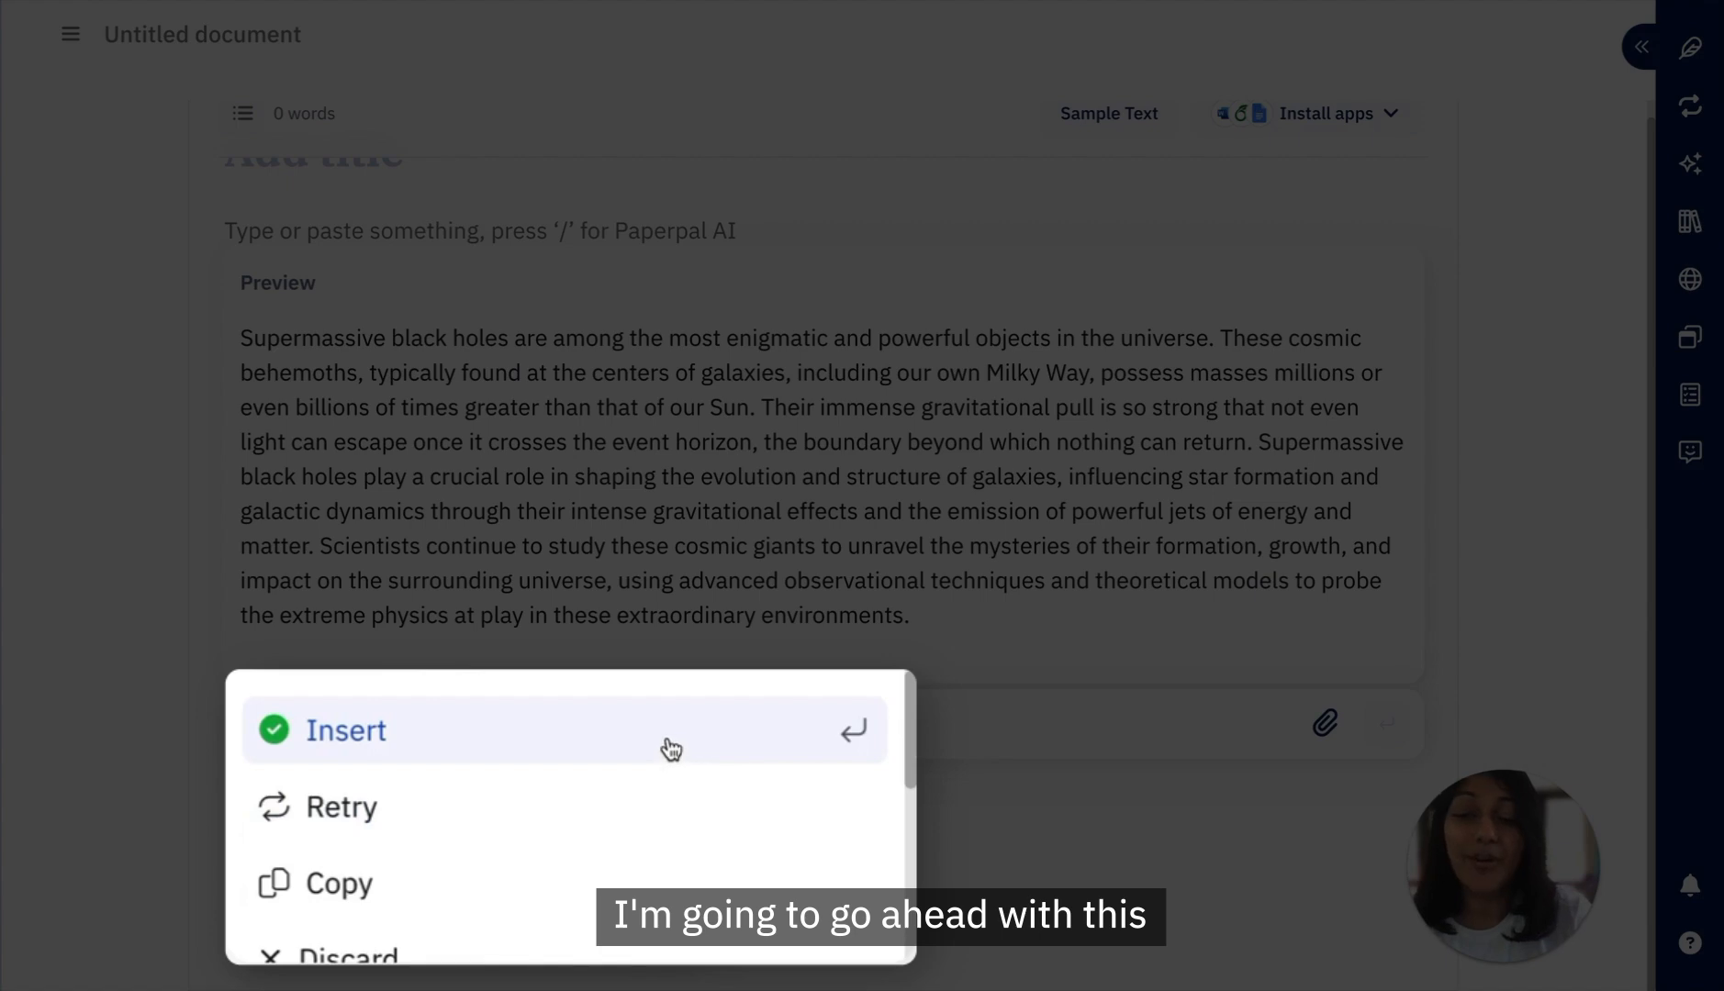
click(670, 749)
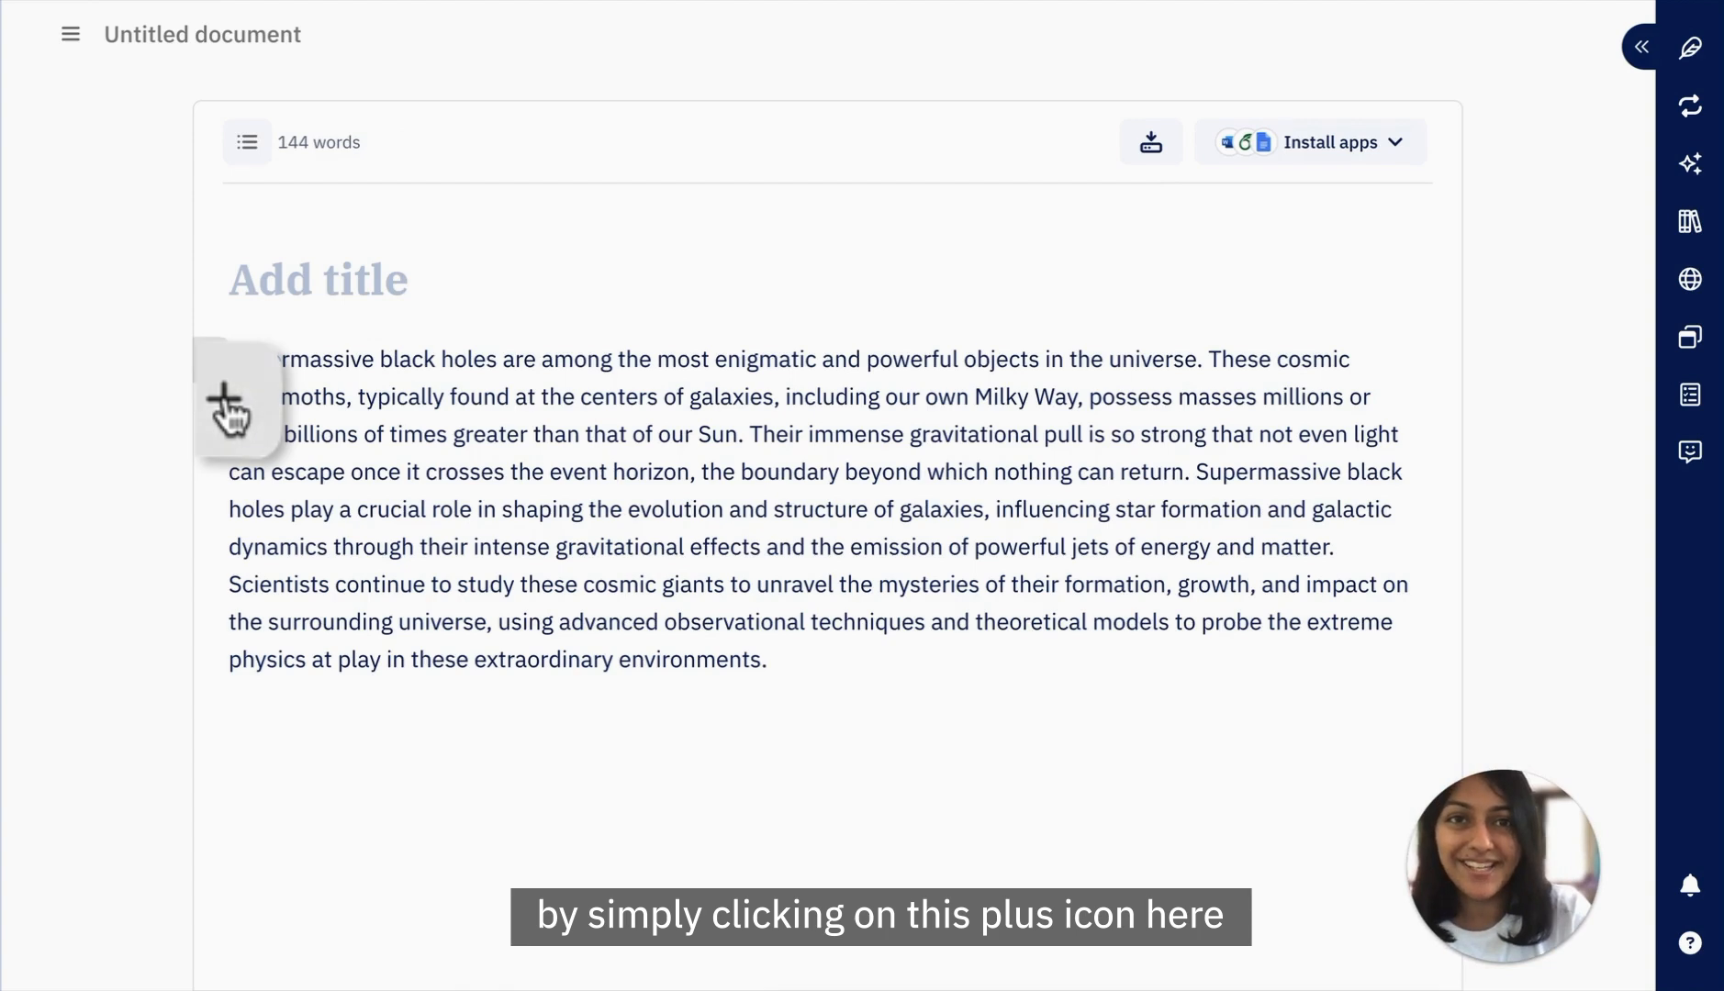
Step: Add a new block to the document and choose Ask a research question from its AI options
click(230, 413)
scroll(367, 634, down, 3)
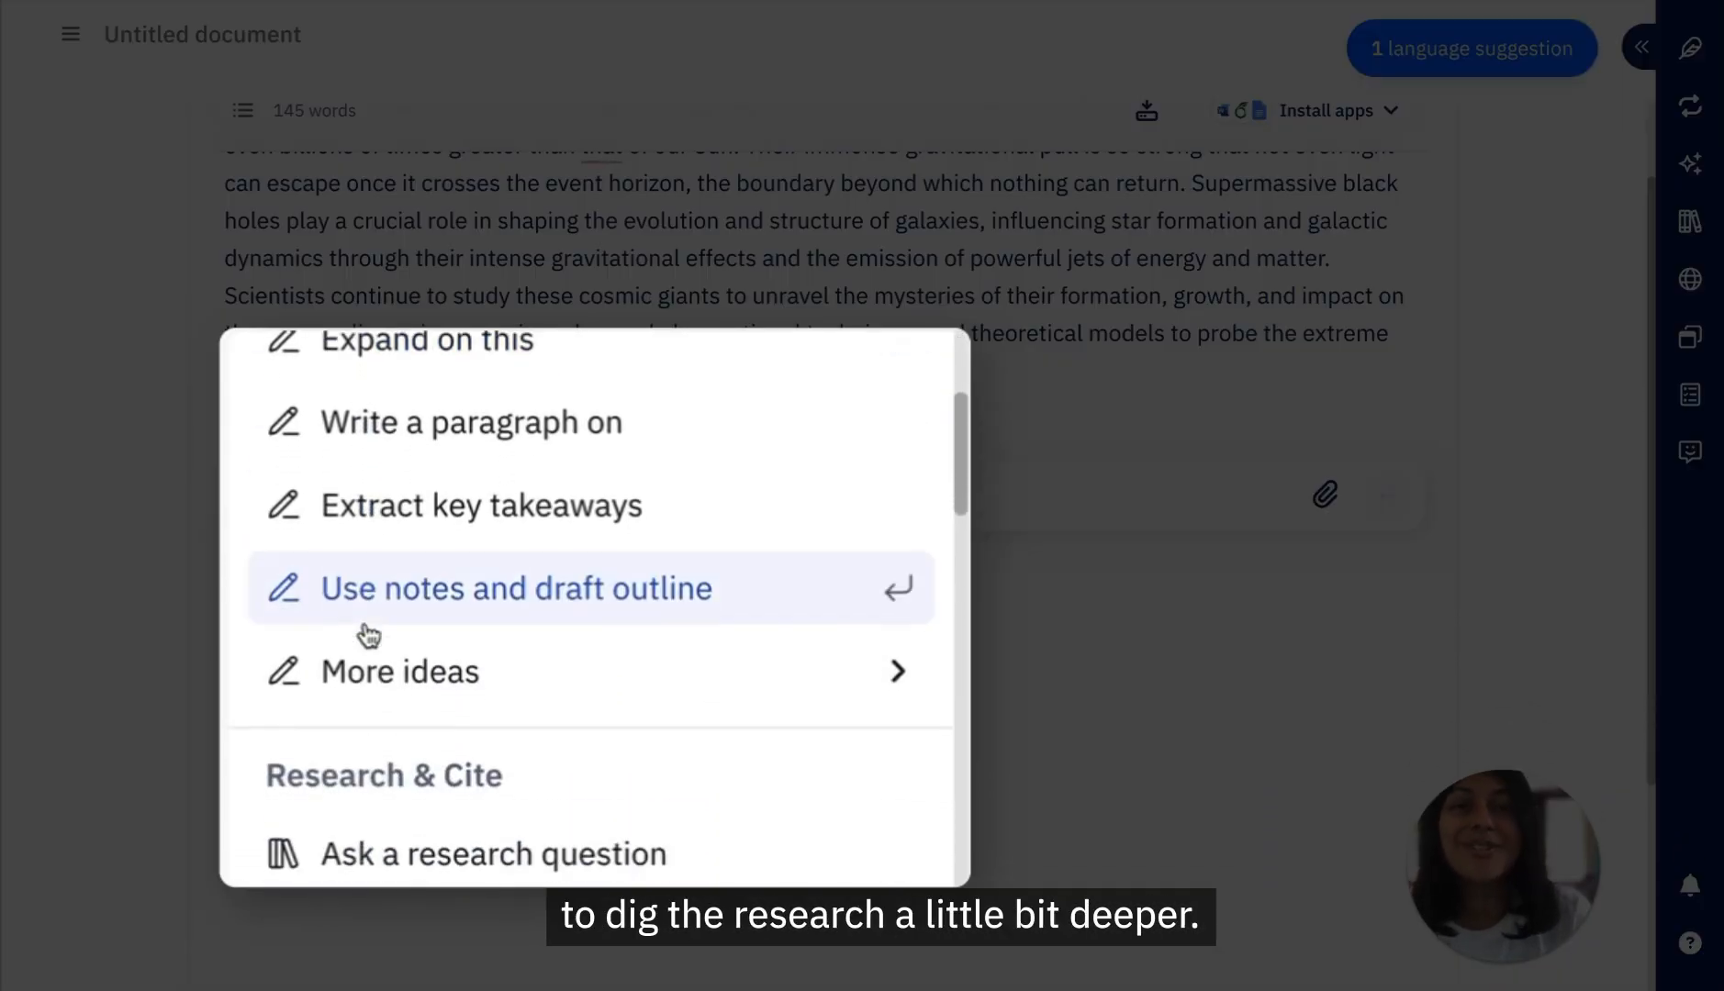
scroll(367, 633, down, 2)
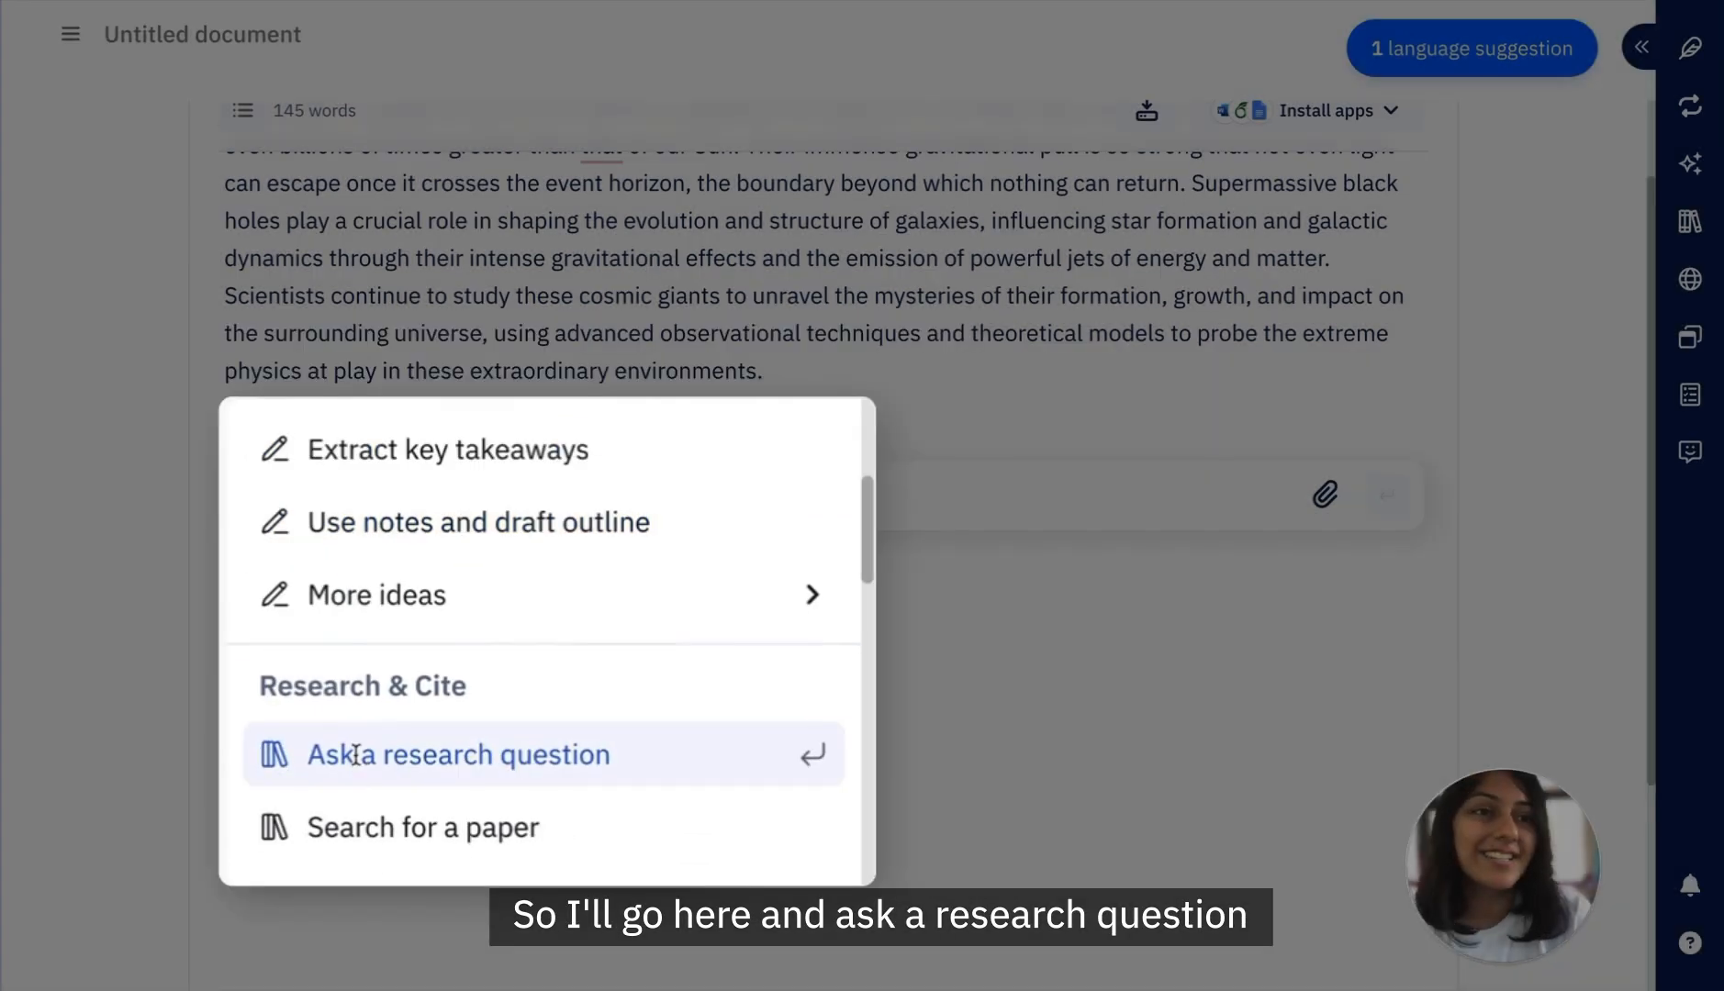
click(335, 754)
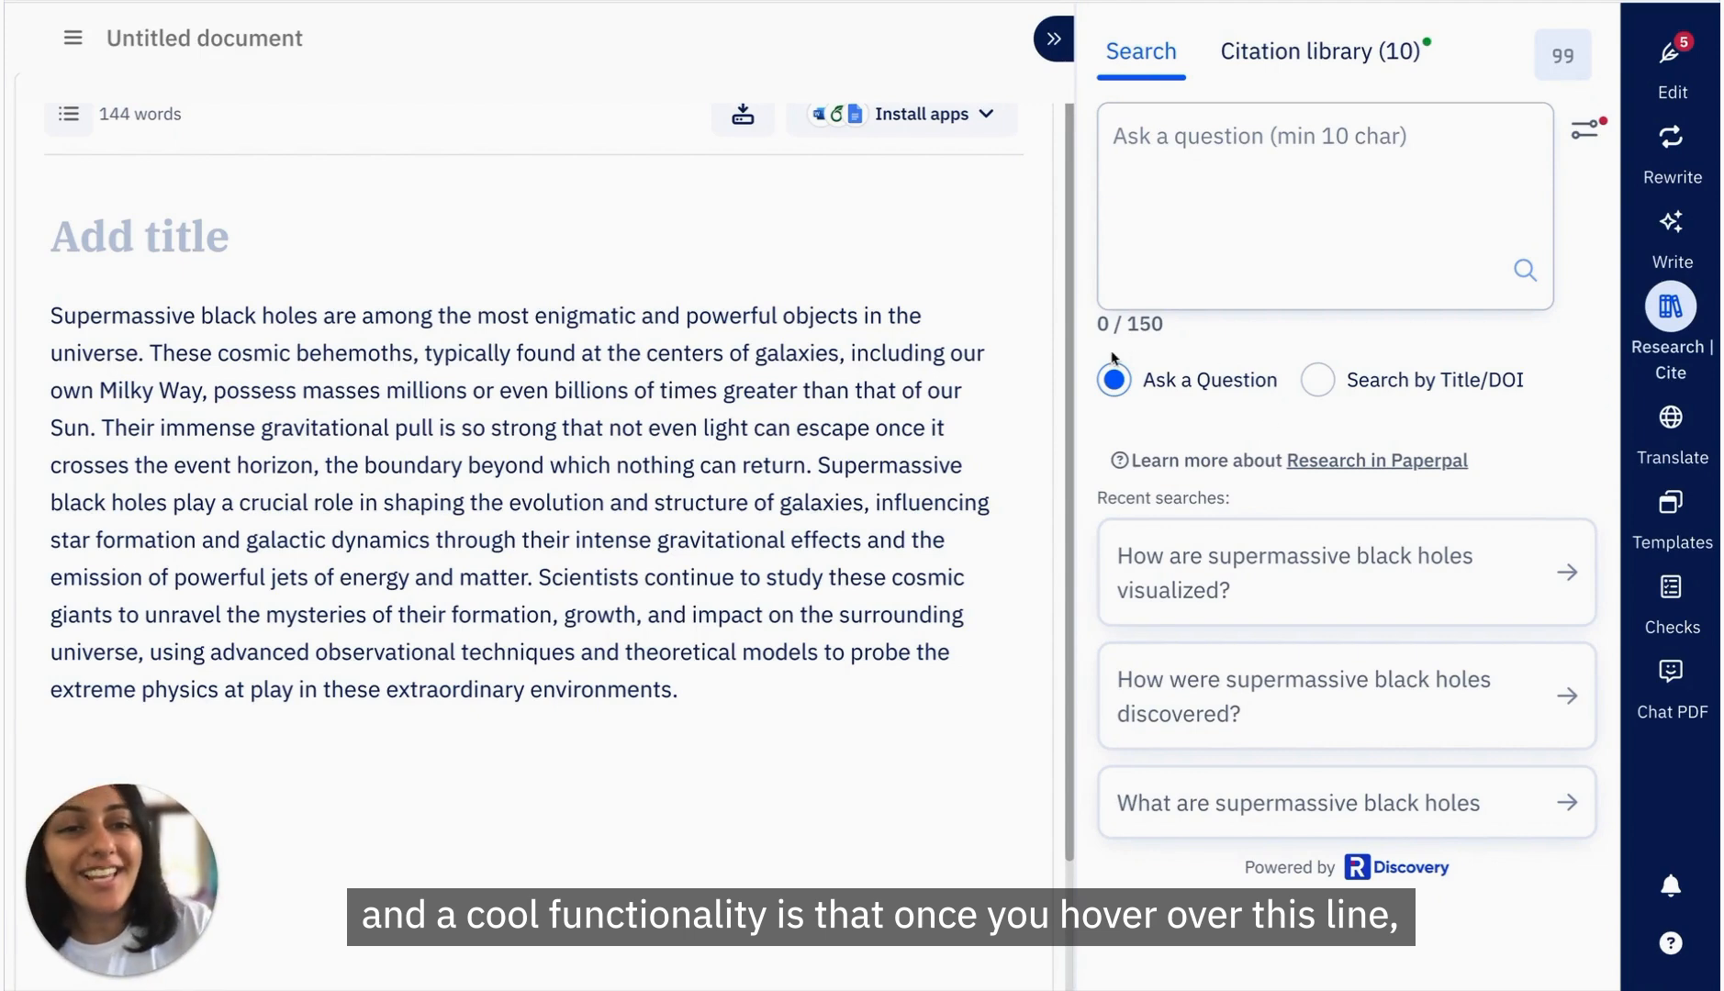
Step: Widen the research sidebar towards the editor, collapse it completely and clear the text selection in the paragraph
mouse_move(1071, 353)
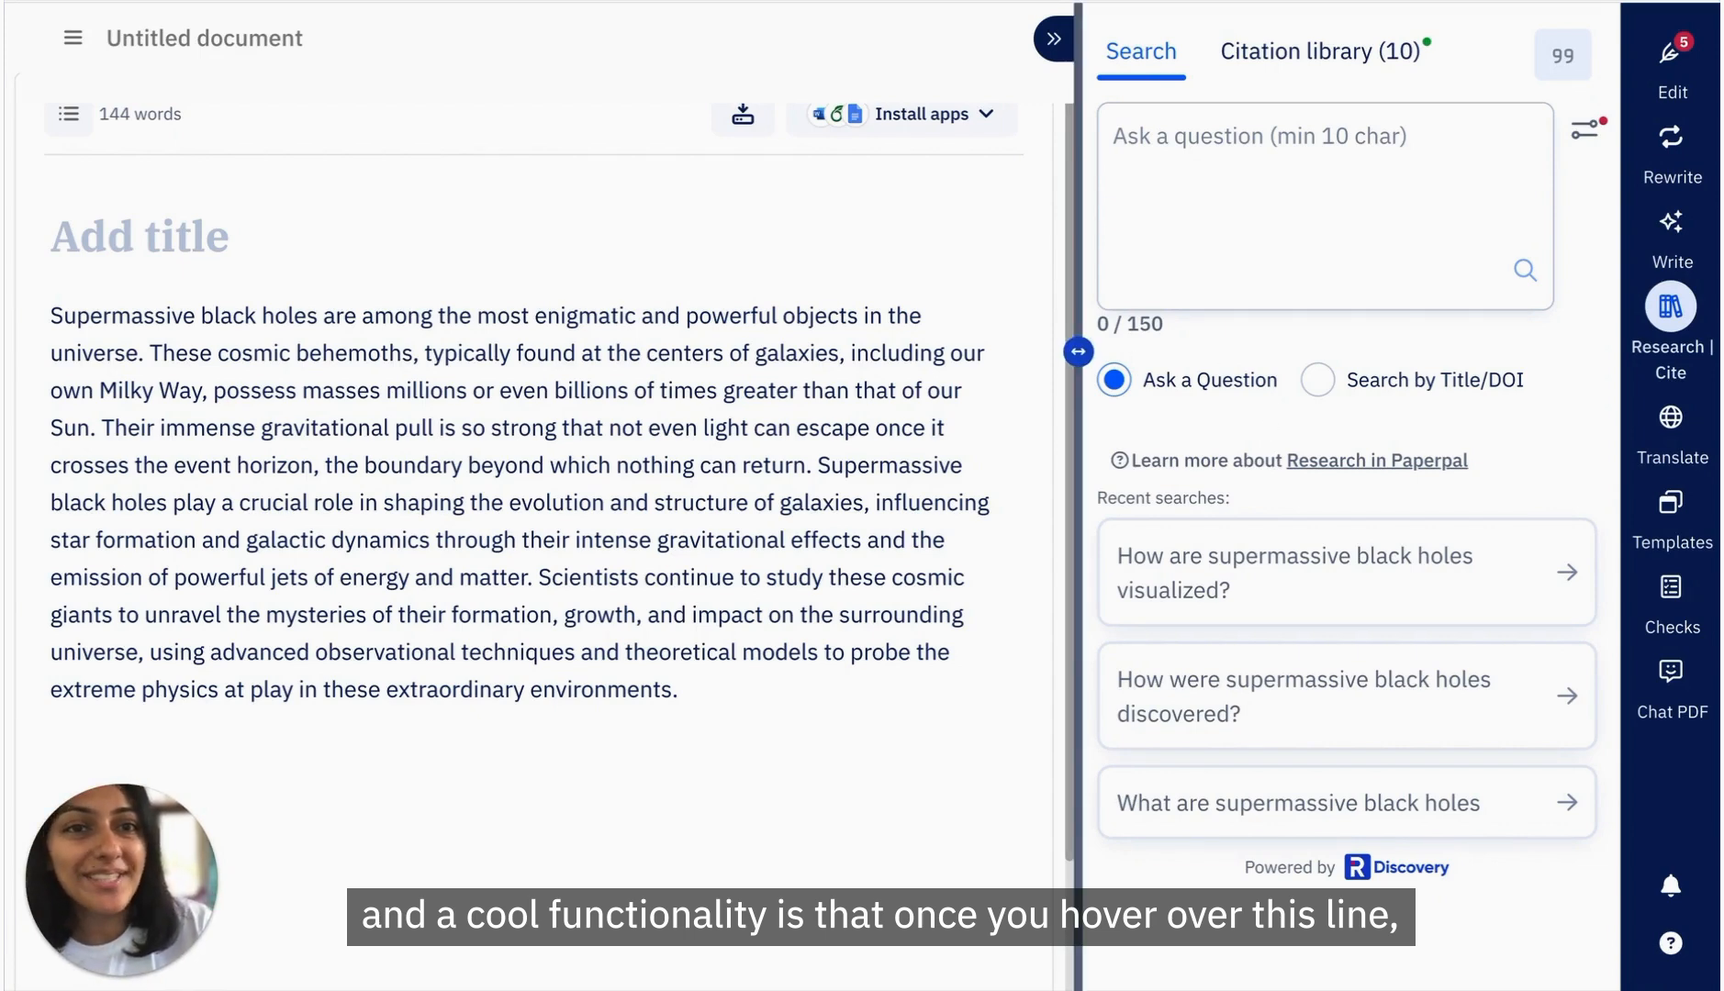
drag(1078, 352, 928, 353)
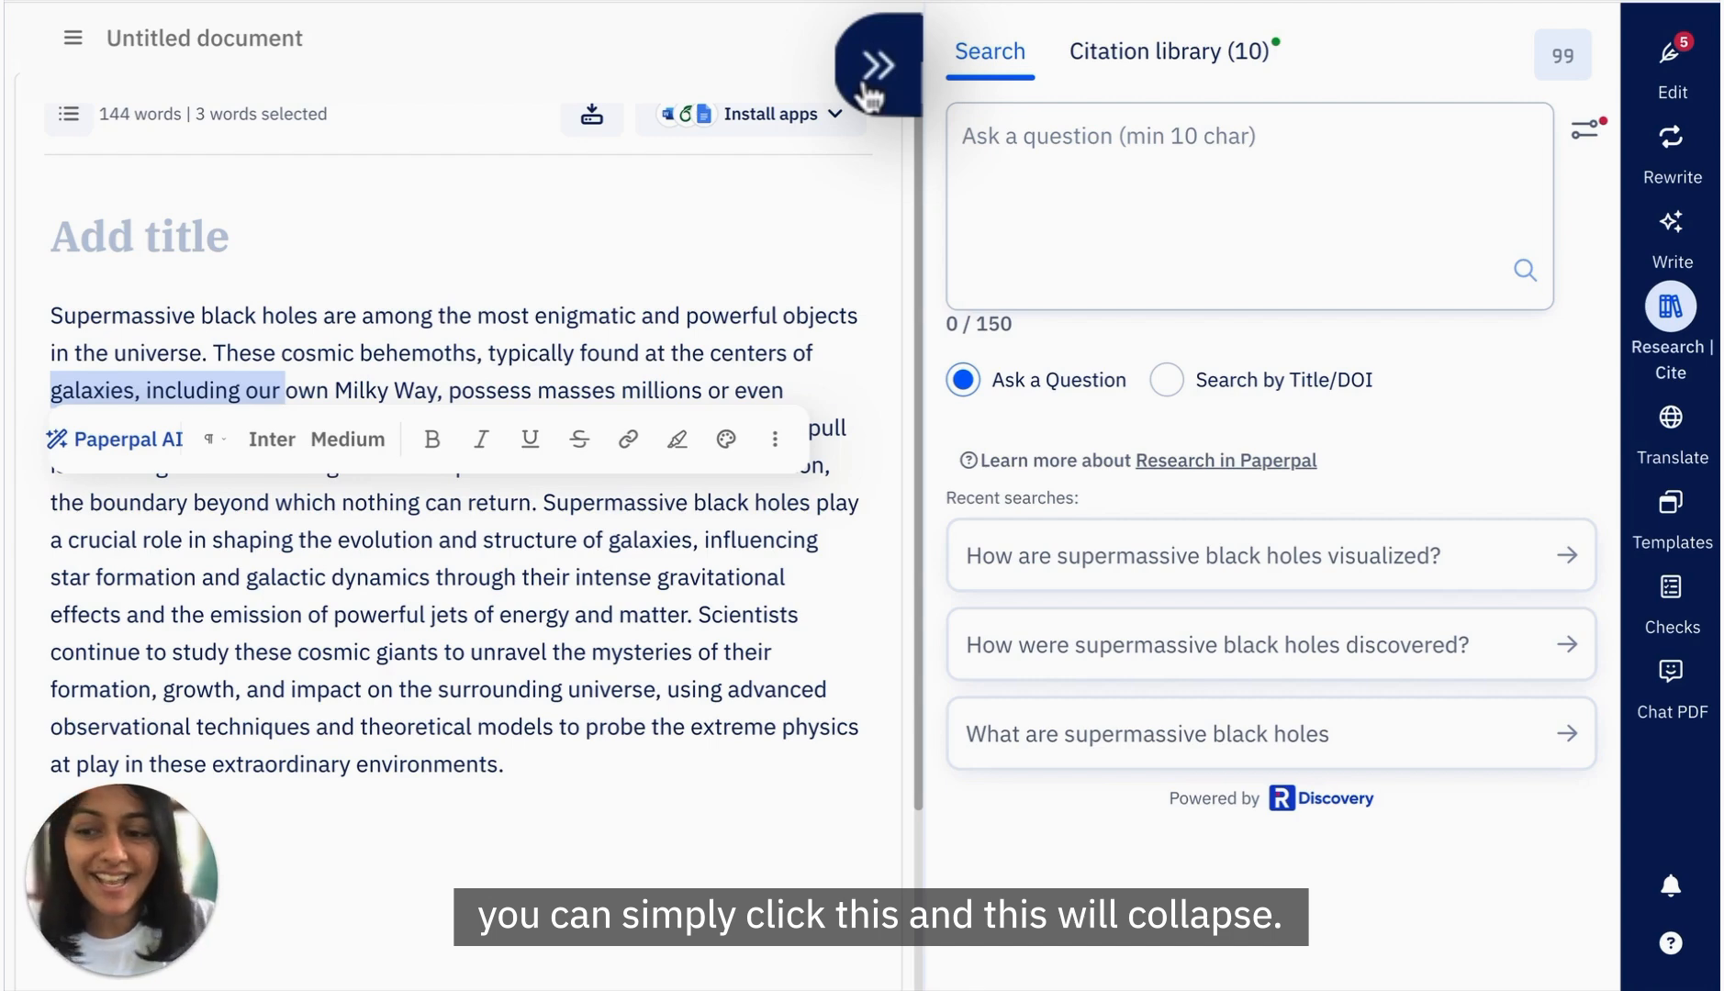
click(867, 83)
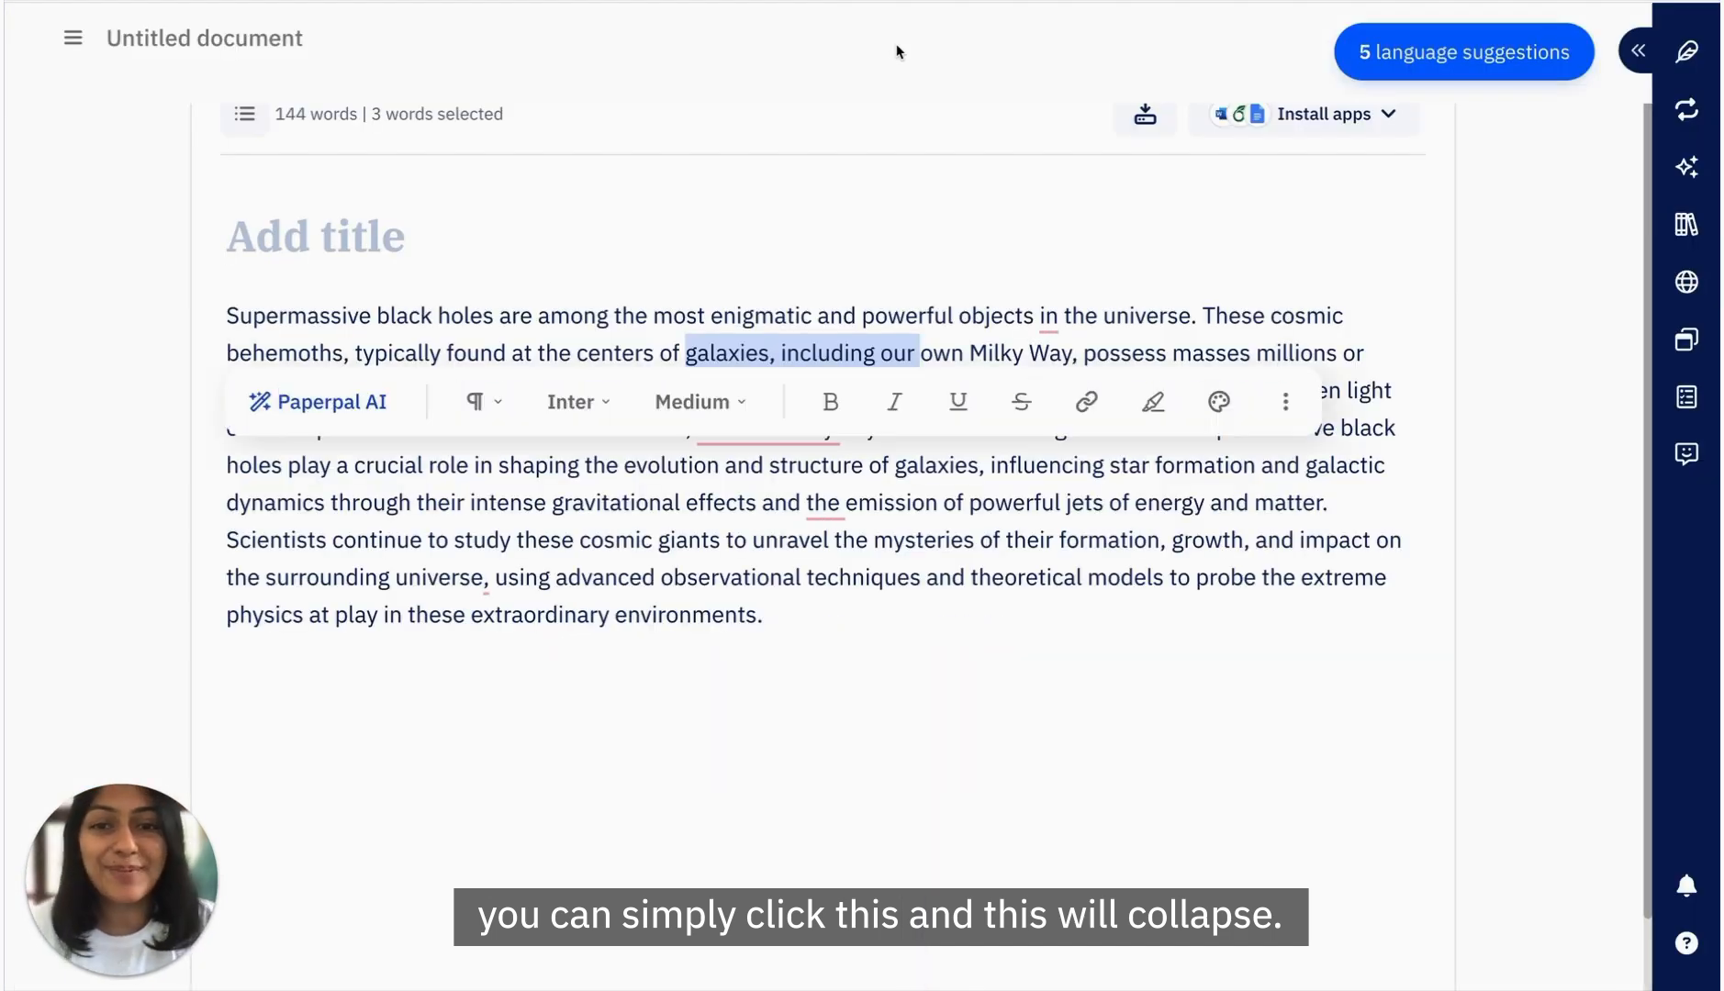
click(700, 578)
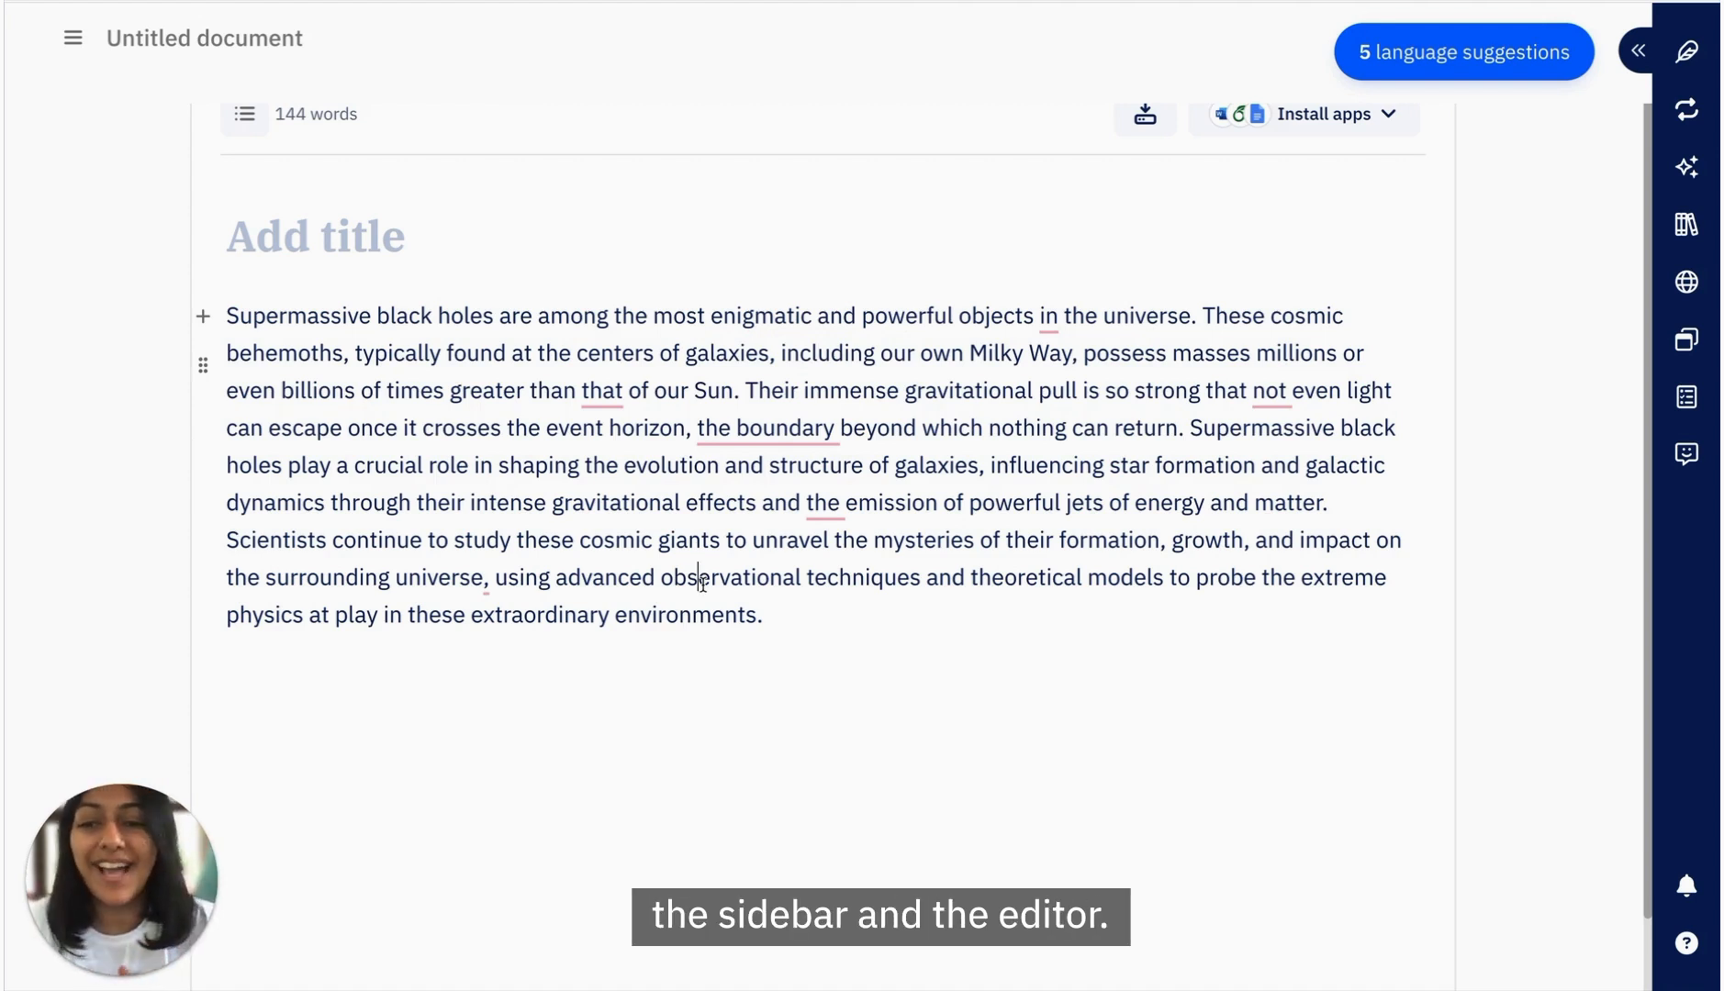
scroll(1181, 518, up, 1)
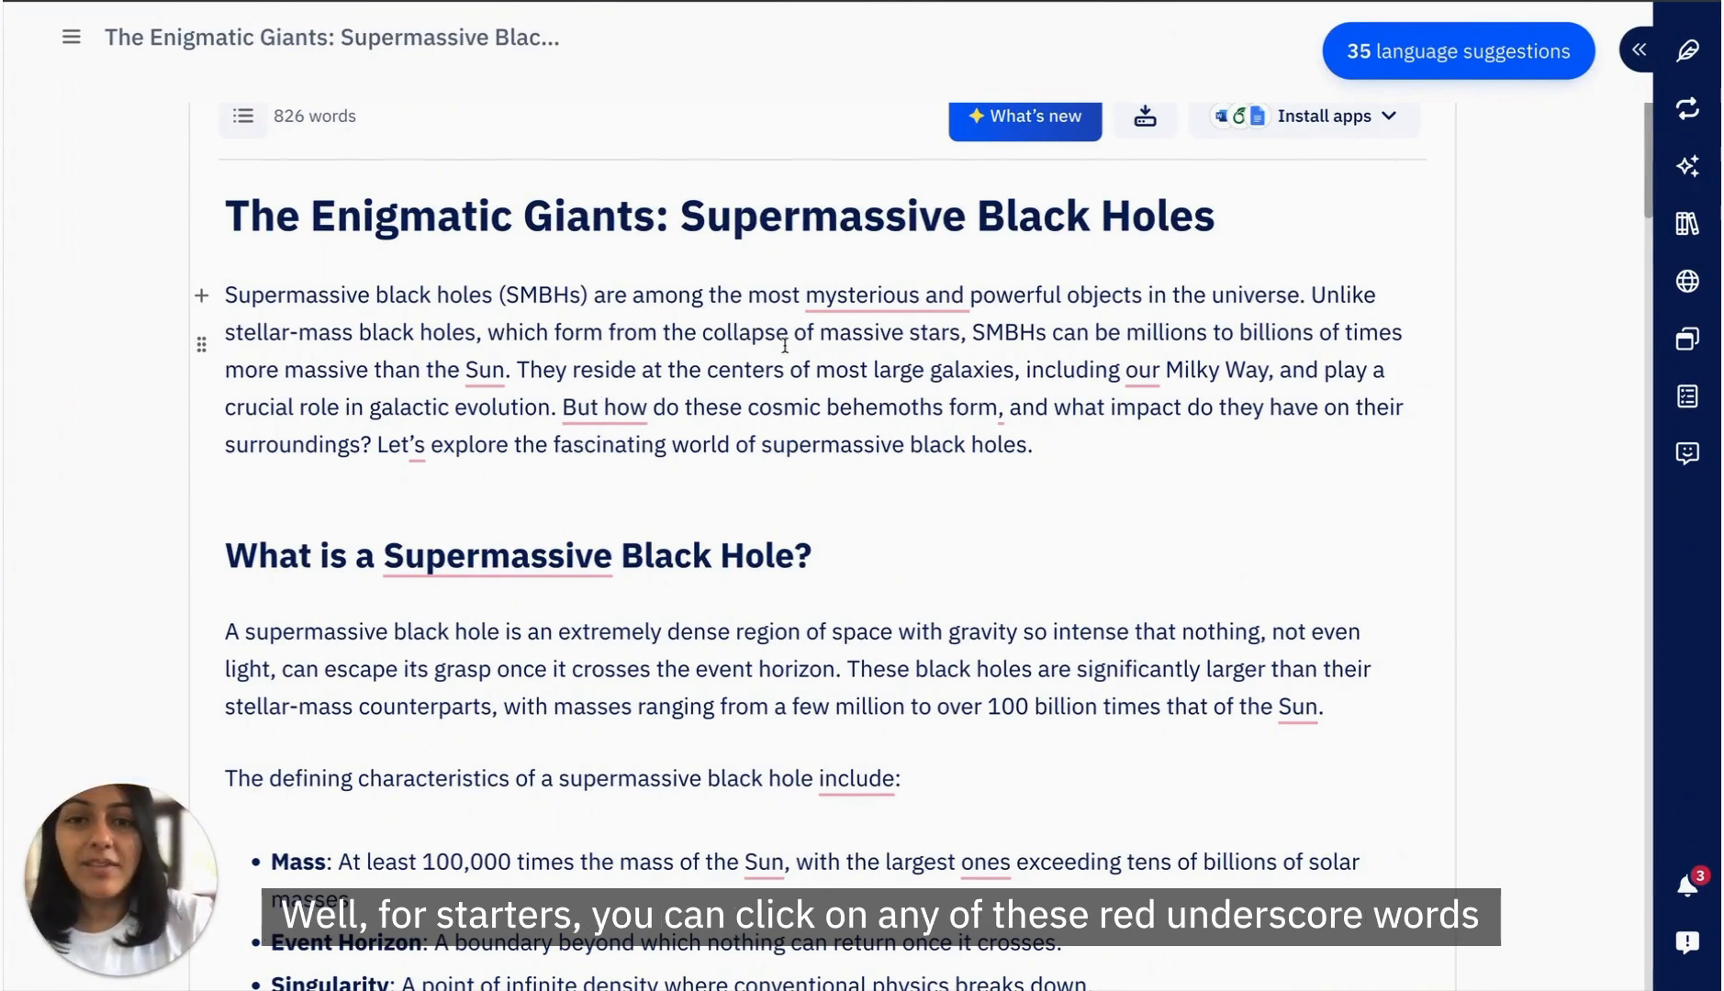
Step: Accept the Rephrase suggestion that removes "mysterious and" from the article's opening sentence
click(840, 307)
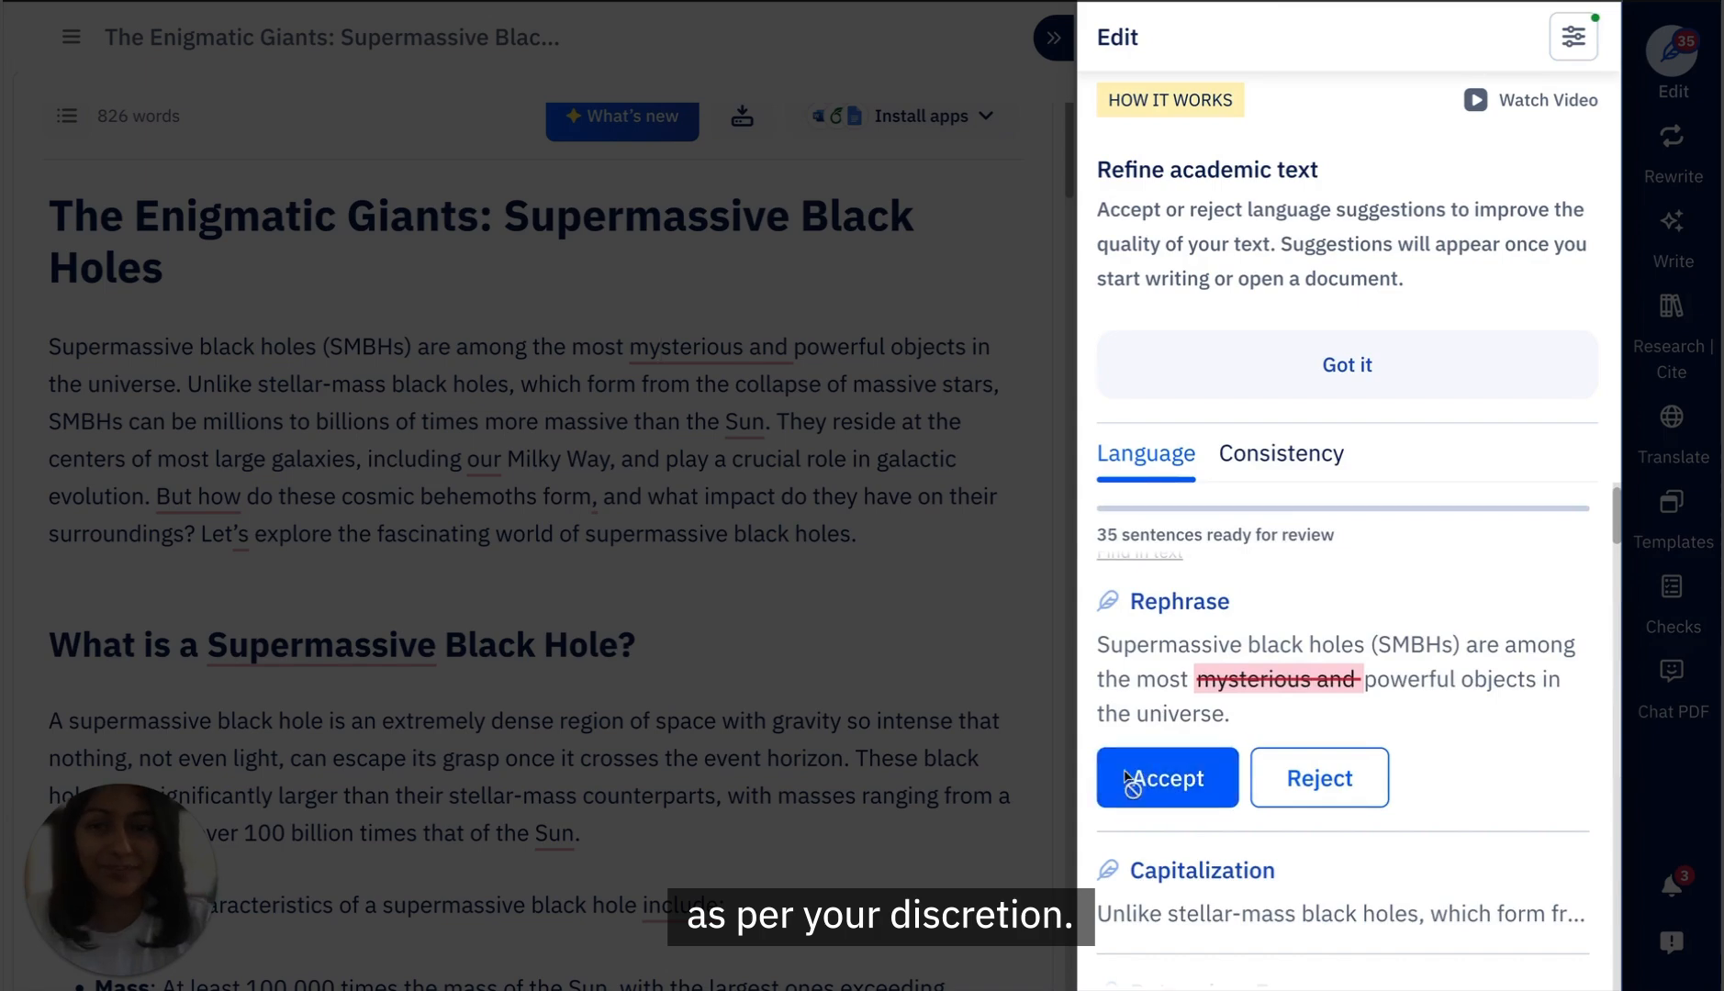
click(1129, 778)
Step: Change the numbered "Direct Collapse of Gas Clouds" item under "How Do Supermassive Black Holes Form?" into a bulleted item
scroll(818, 645, down, 1)
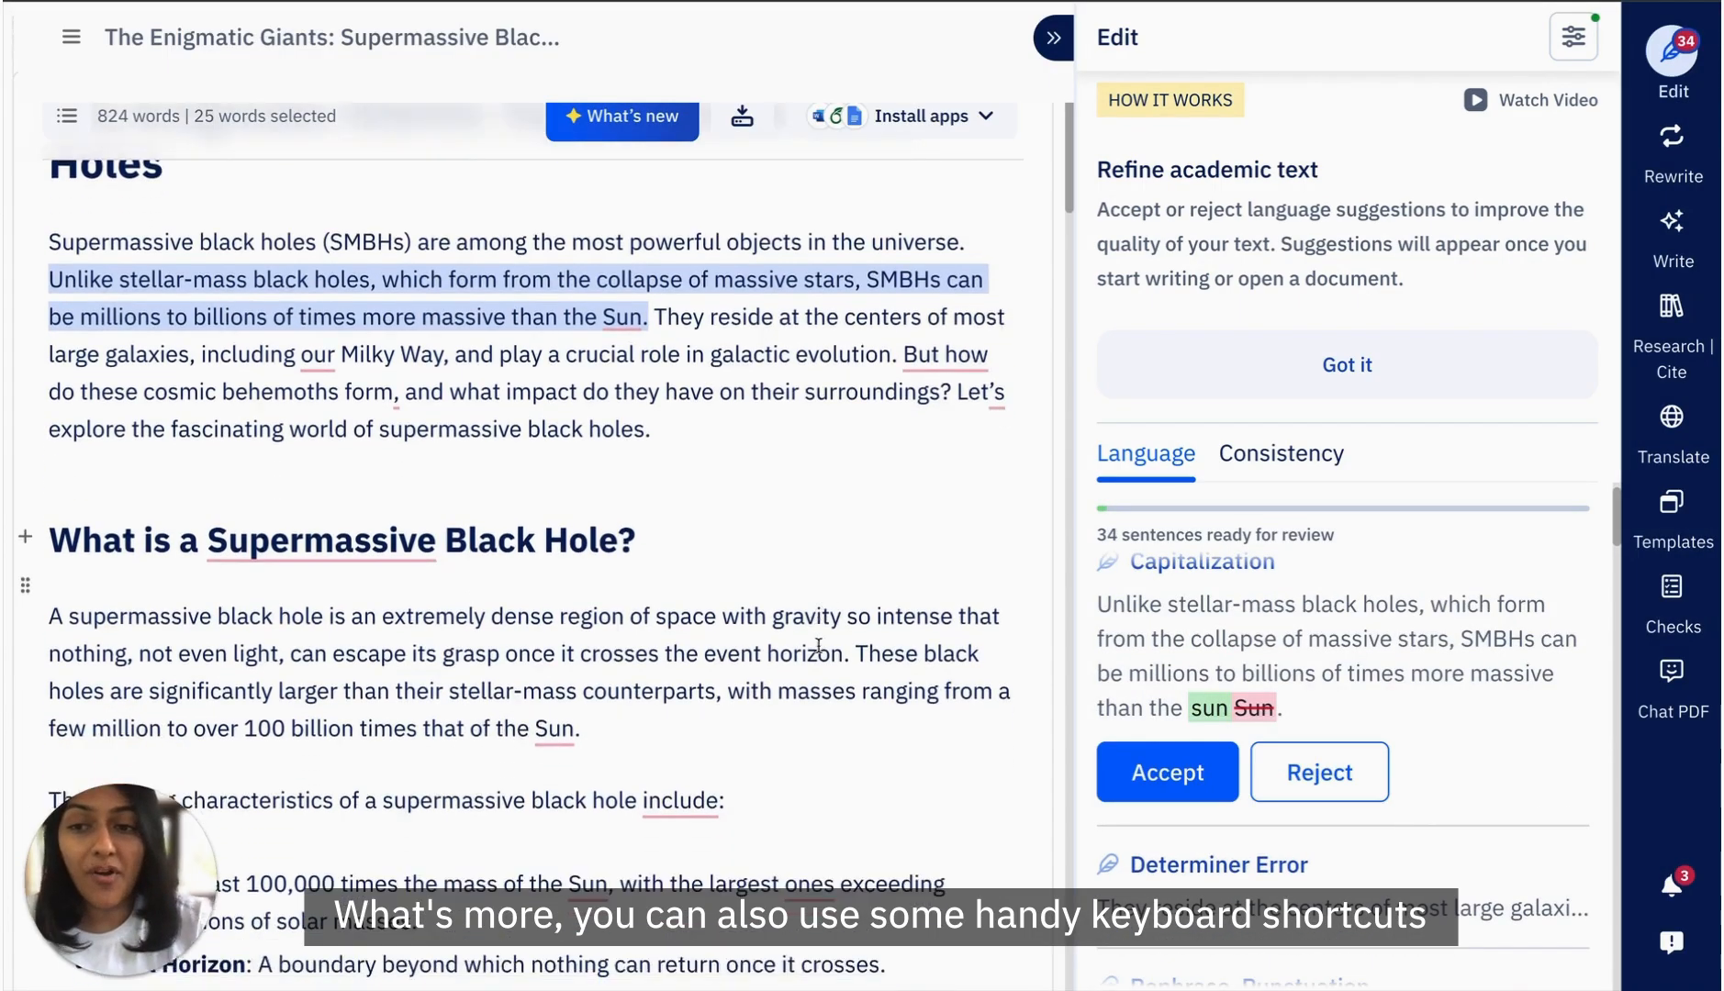
scroll(818, 645, down, 3)
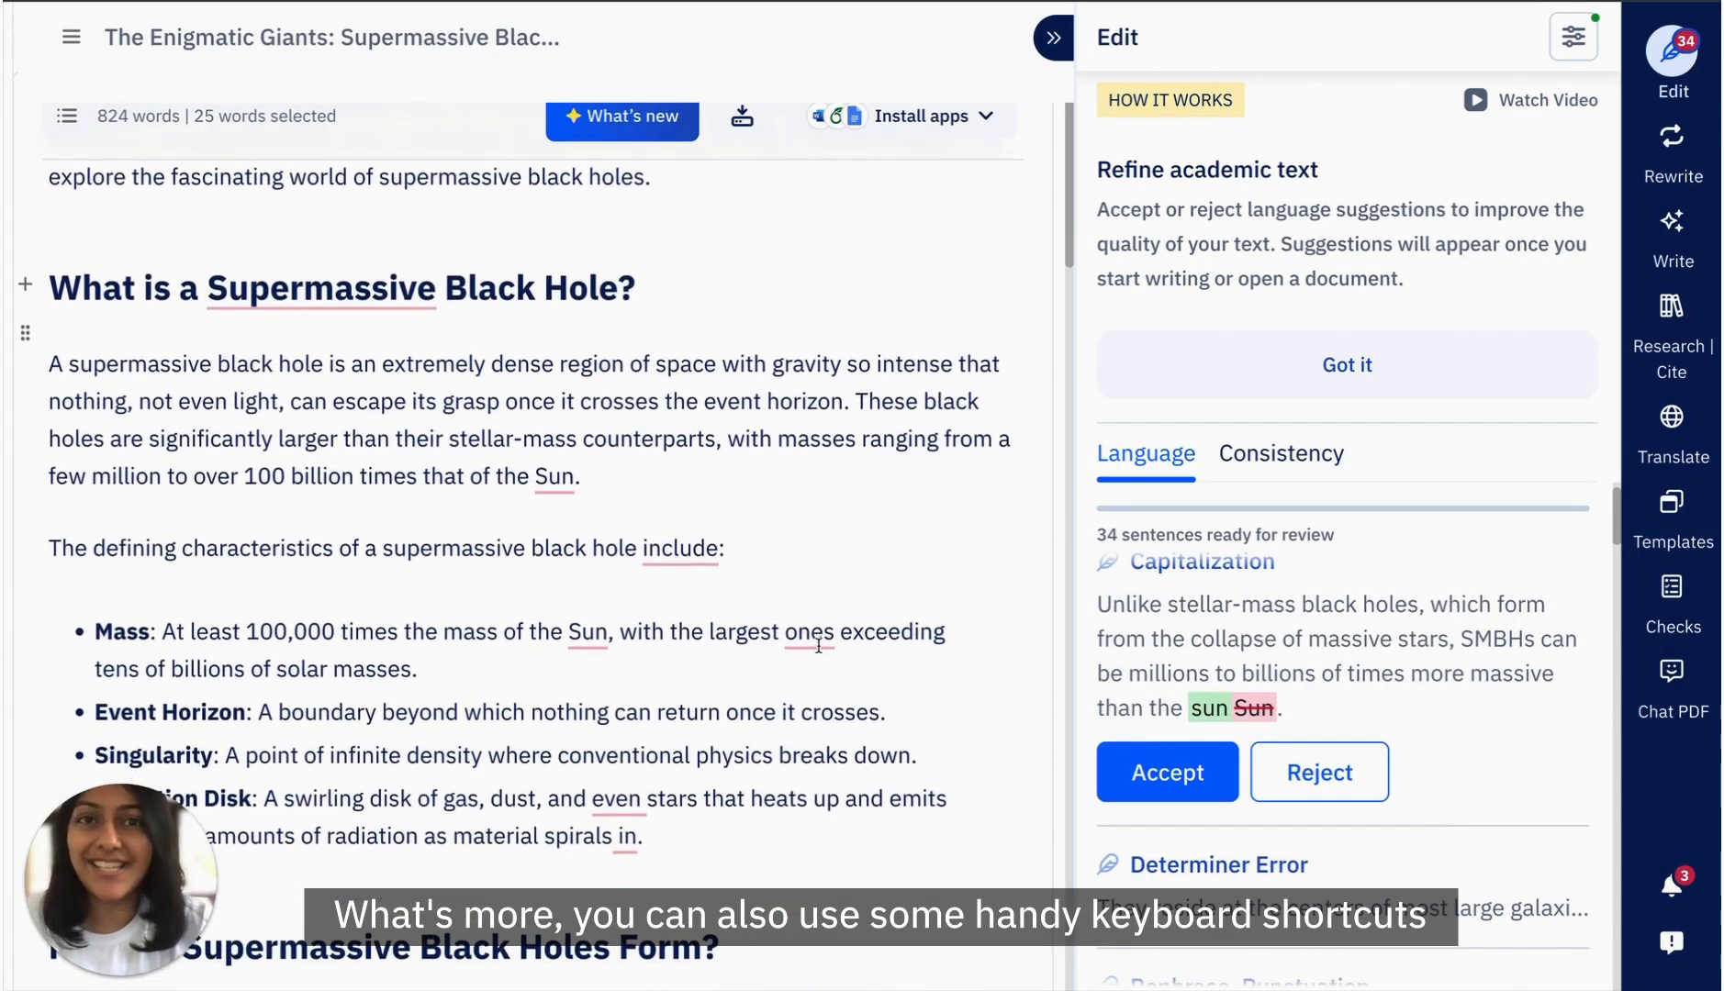
scroll(818, 646, down, 5)
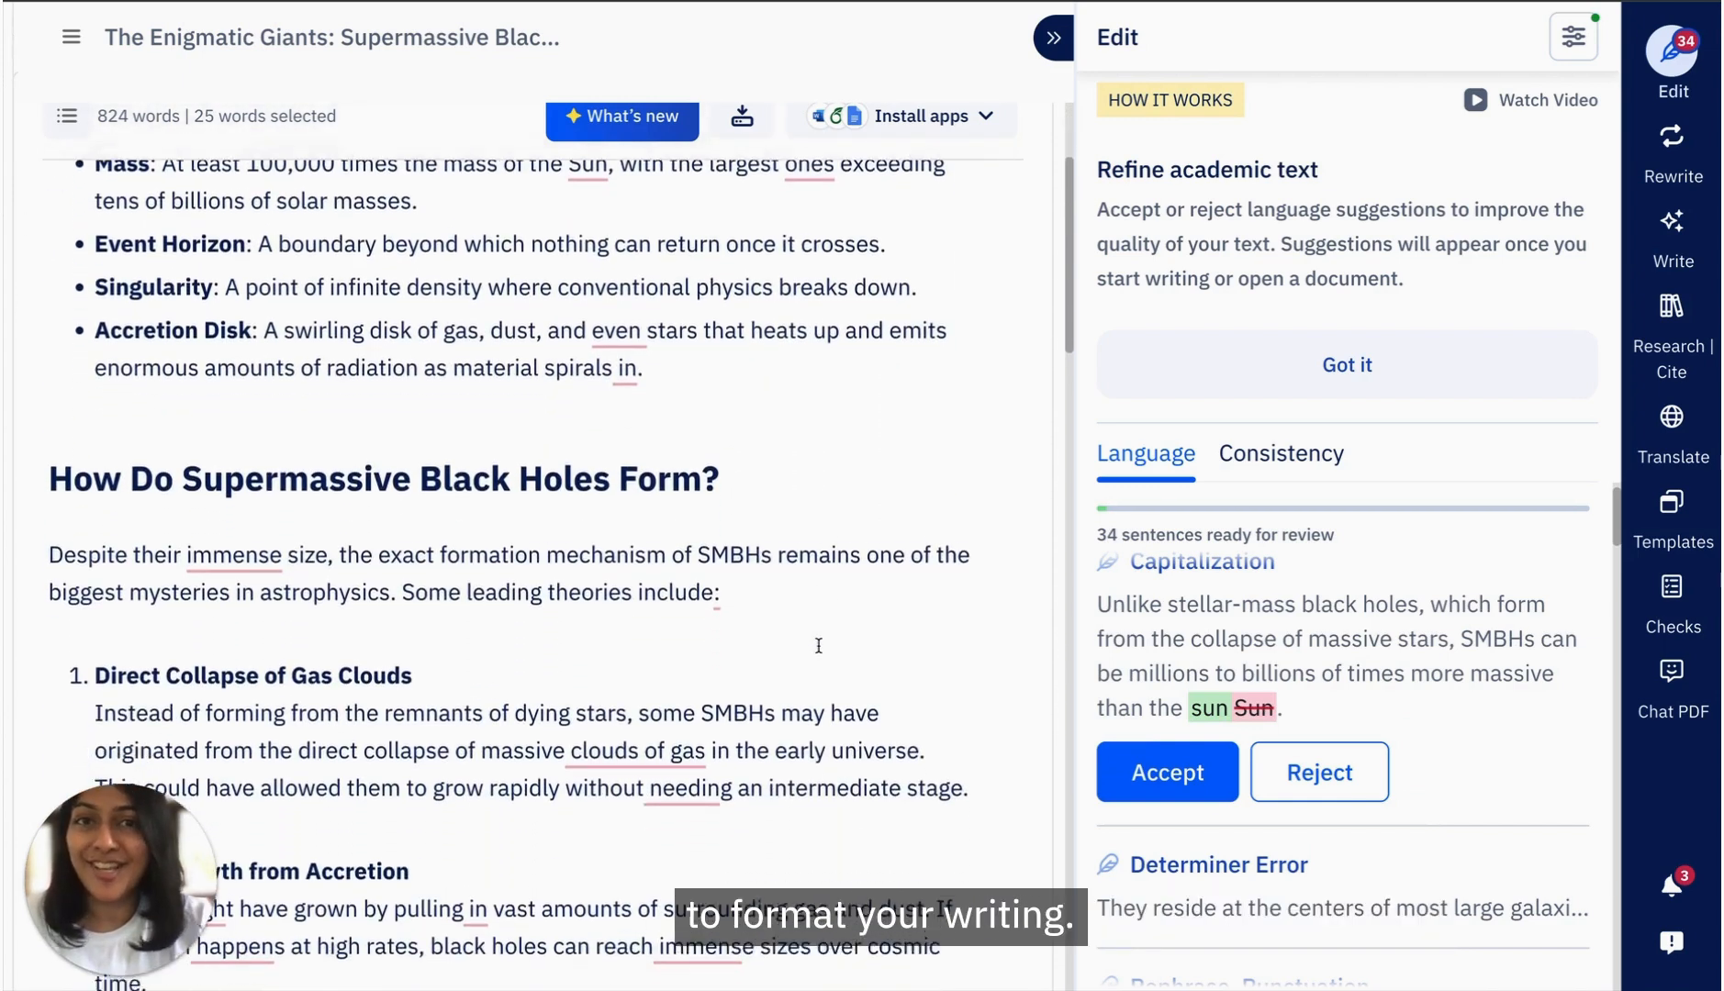
scroll(818, 646, down, 3)
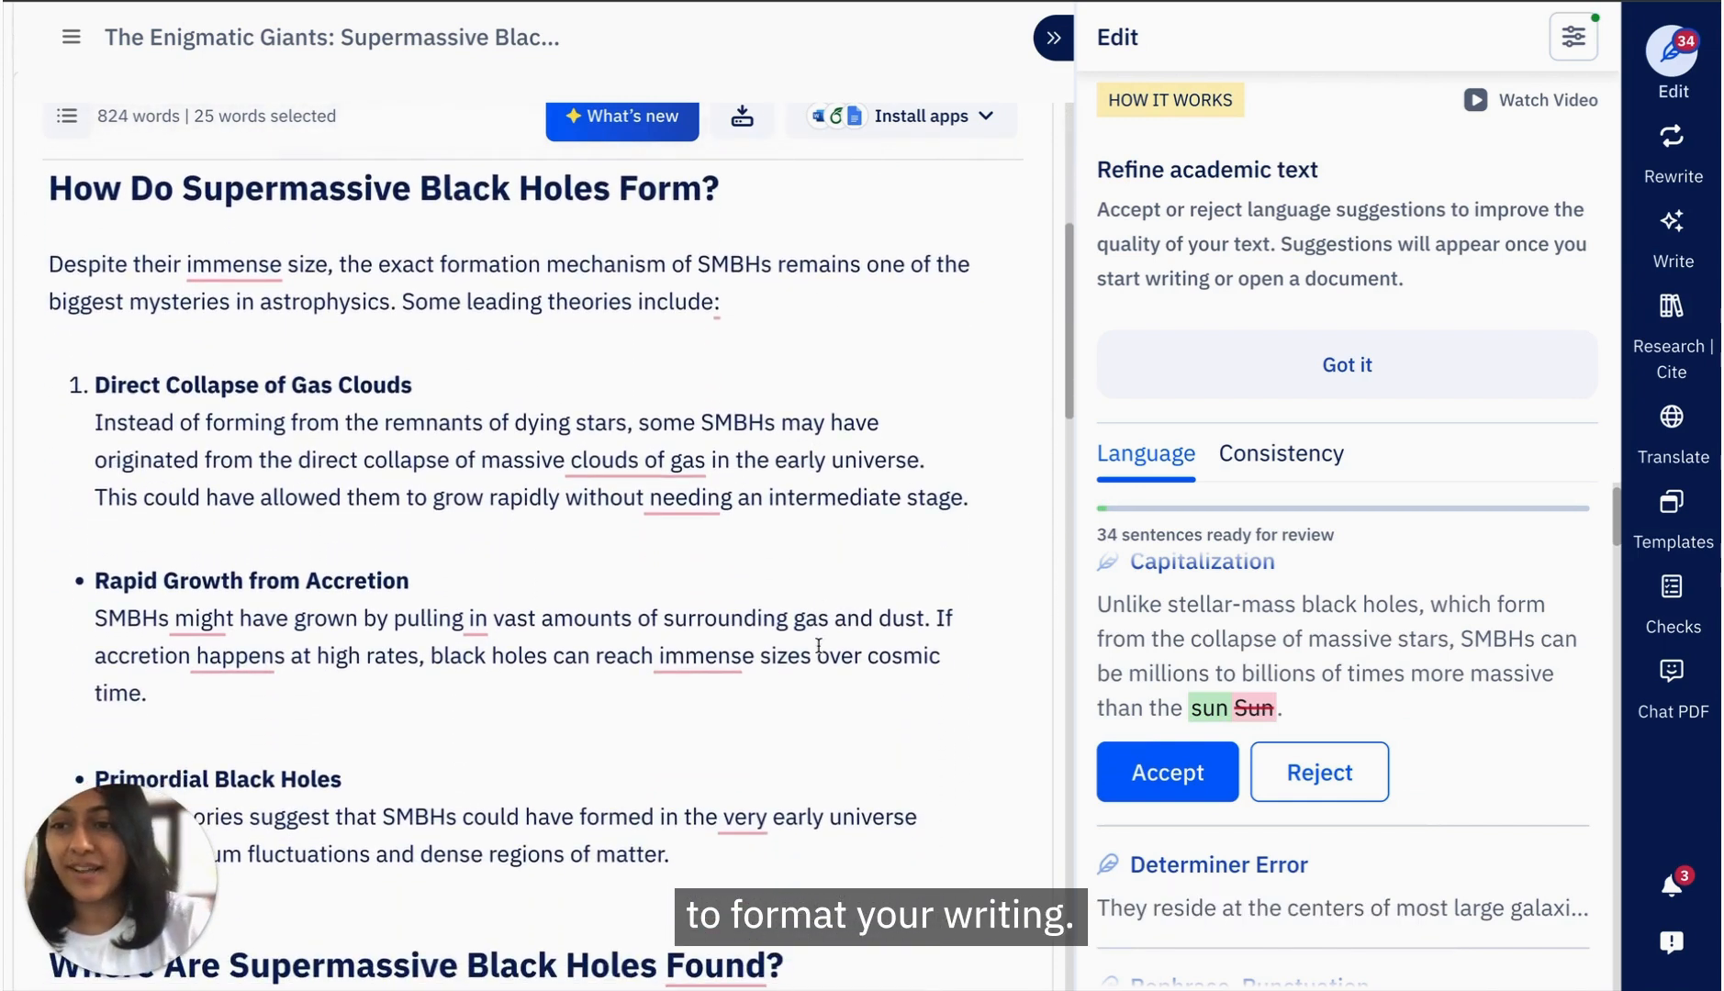
shift+click(91, 390)
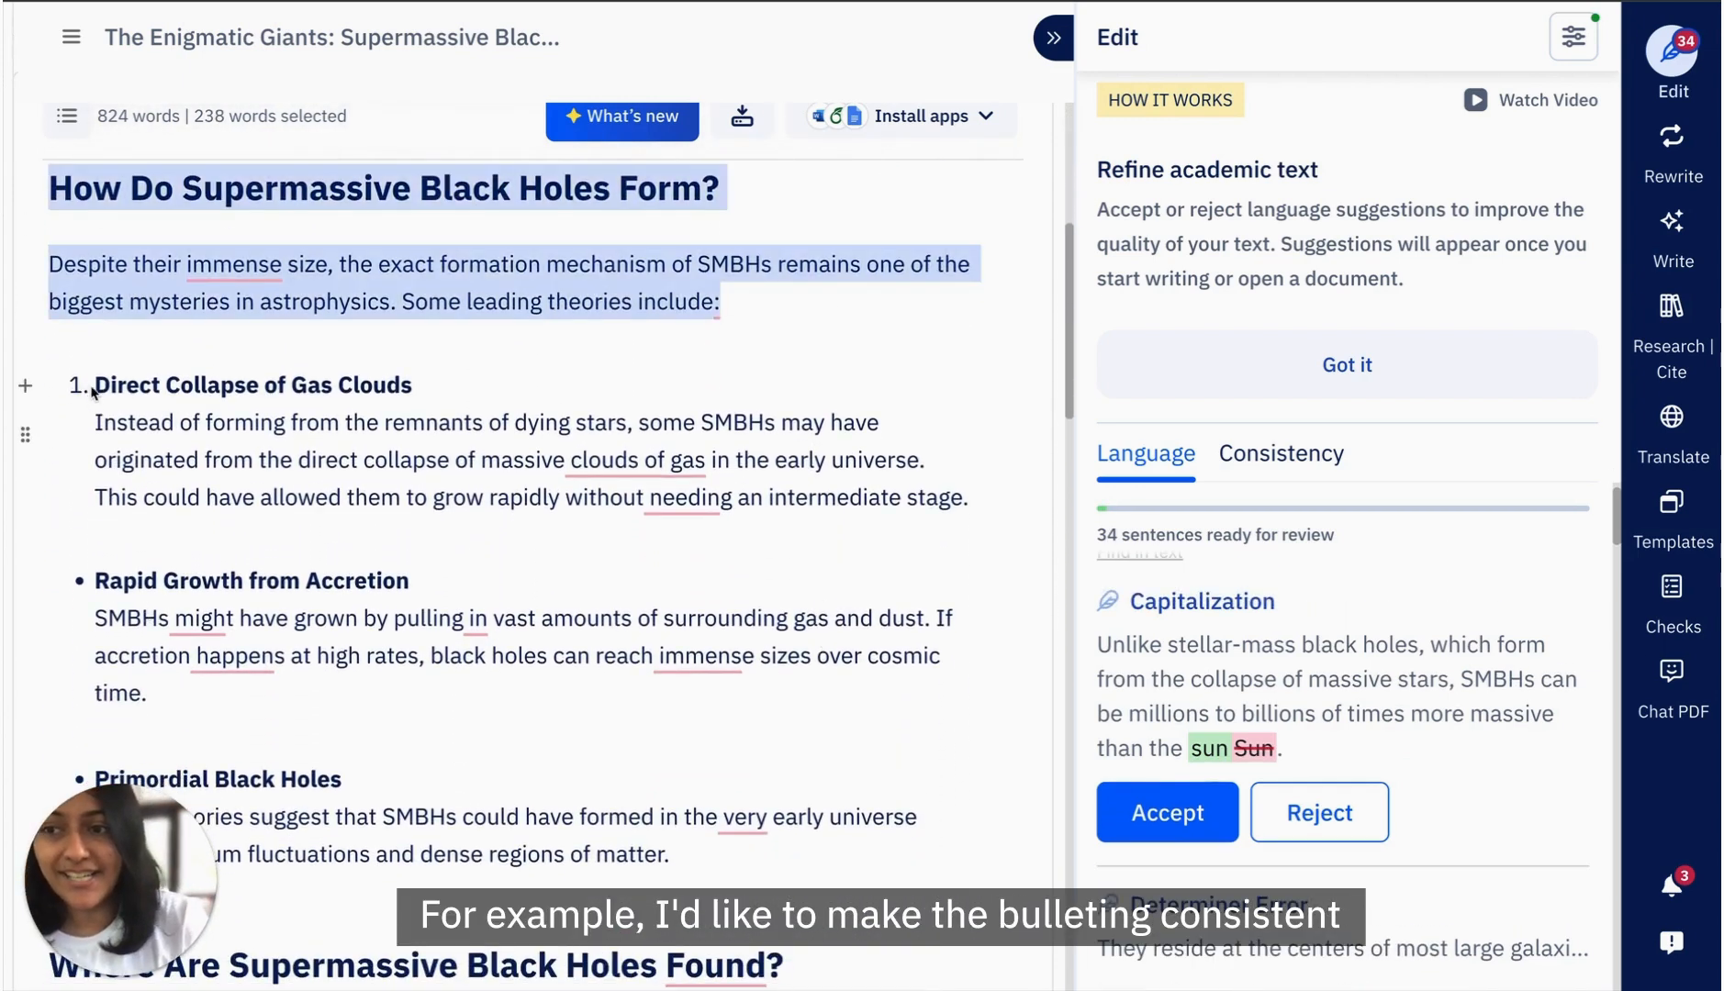
click(94, 389)
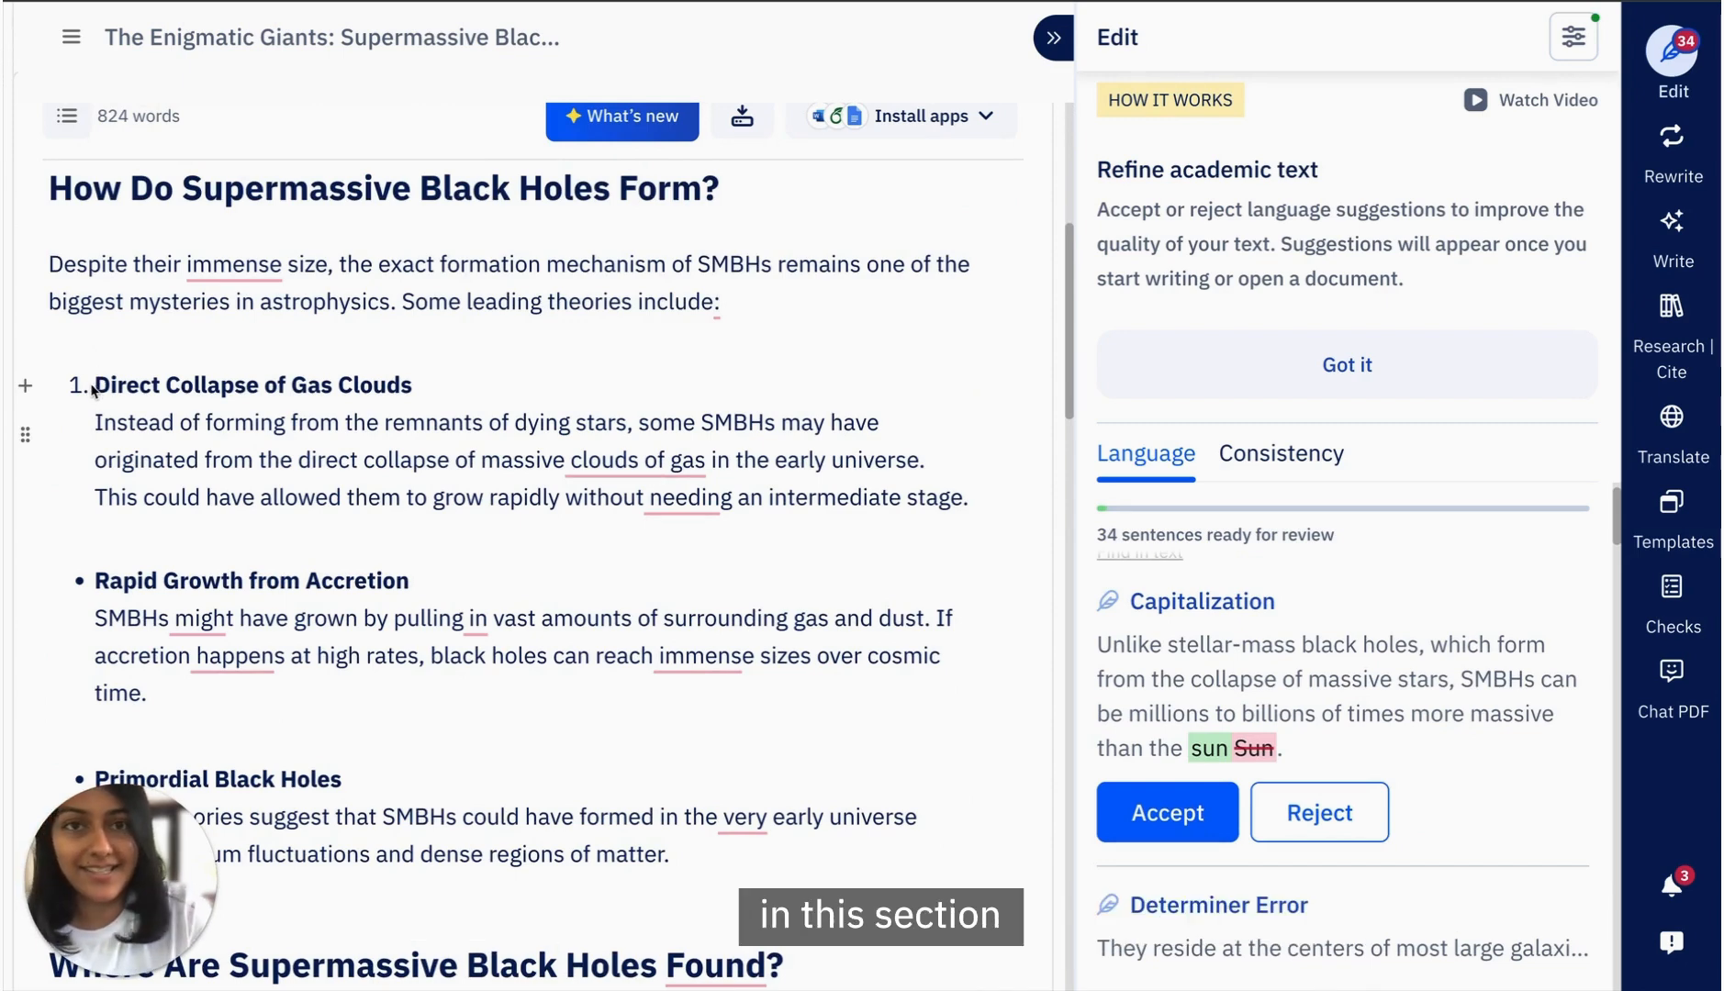
key(BackSpace)
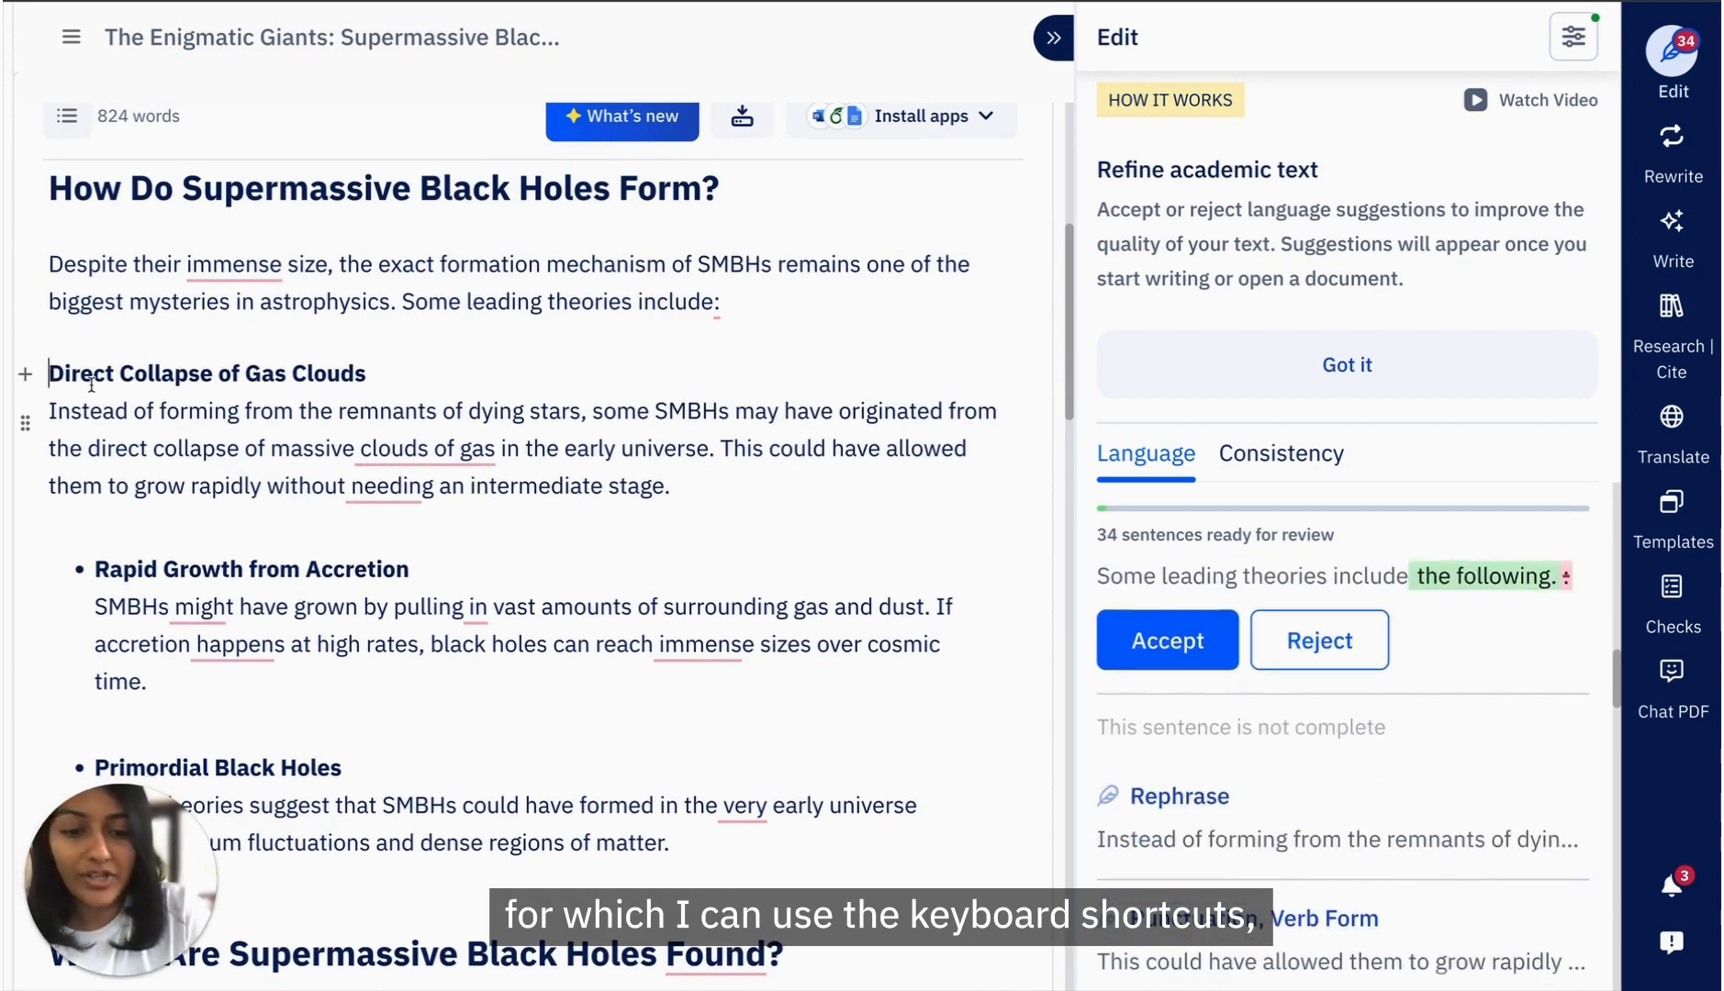
key(ctrl+shift+8)
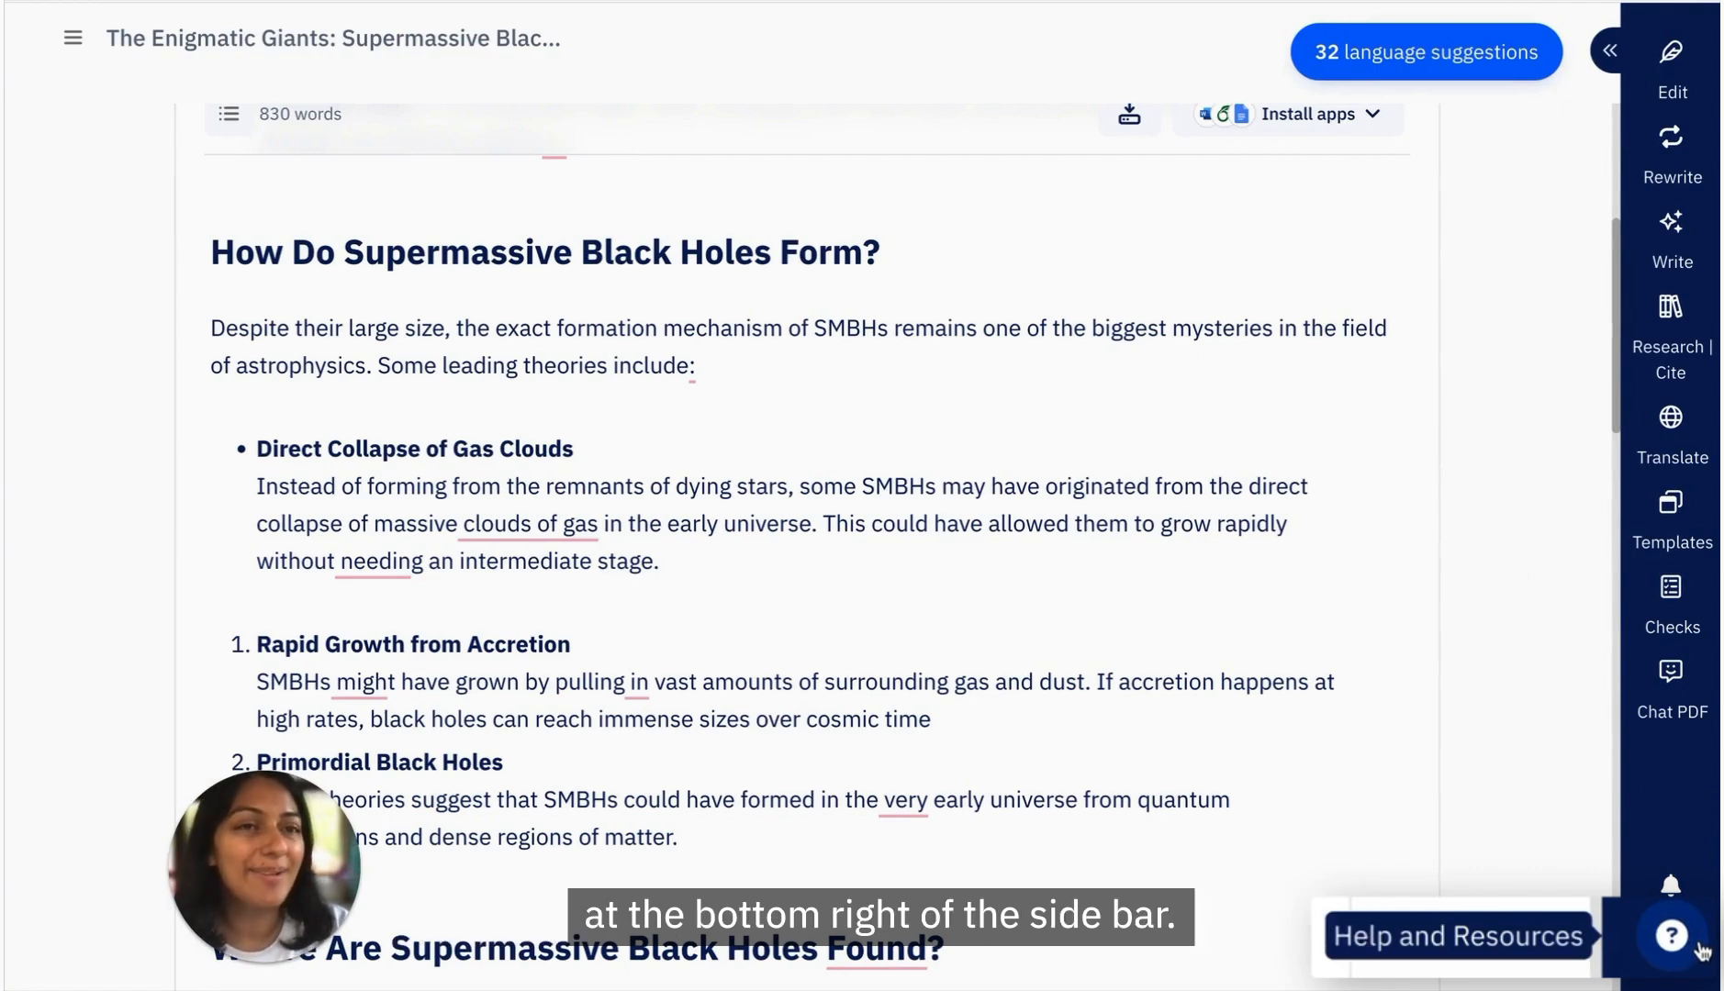
Step: Open the Help and Resources options
click(1697, 948)
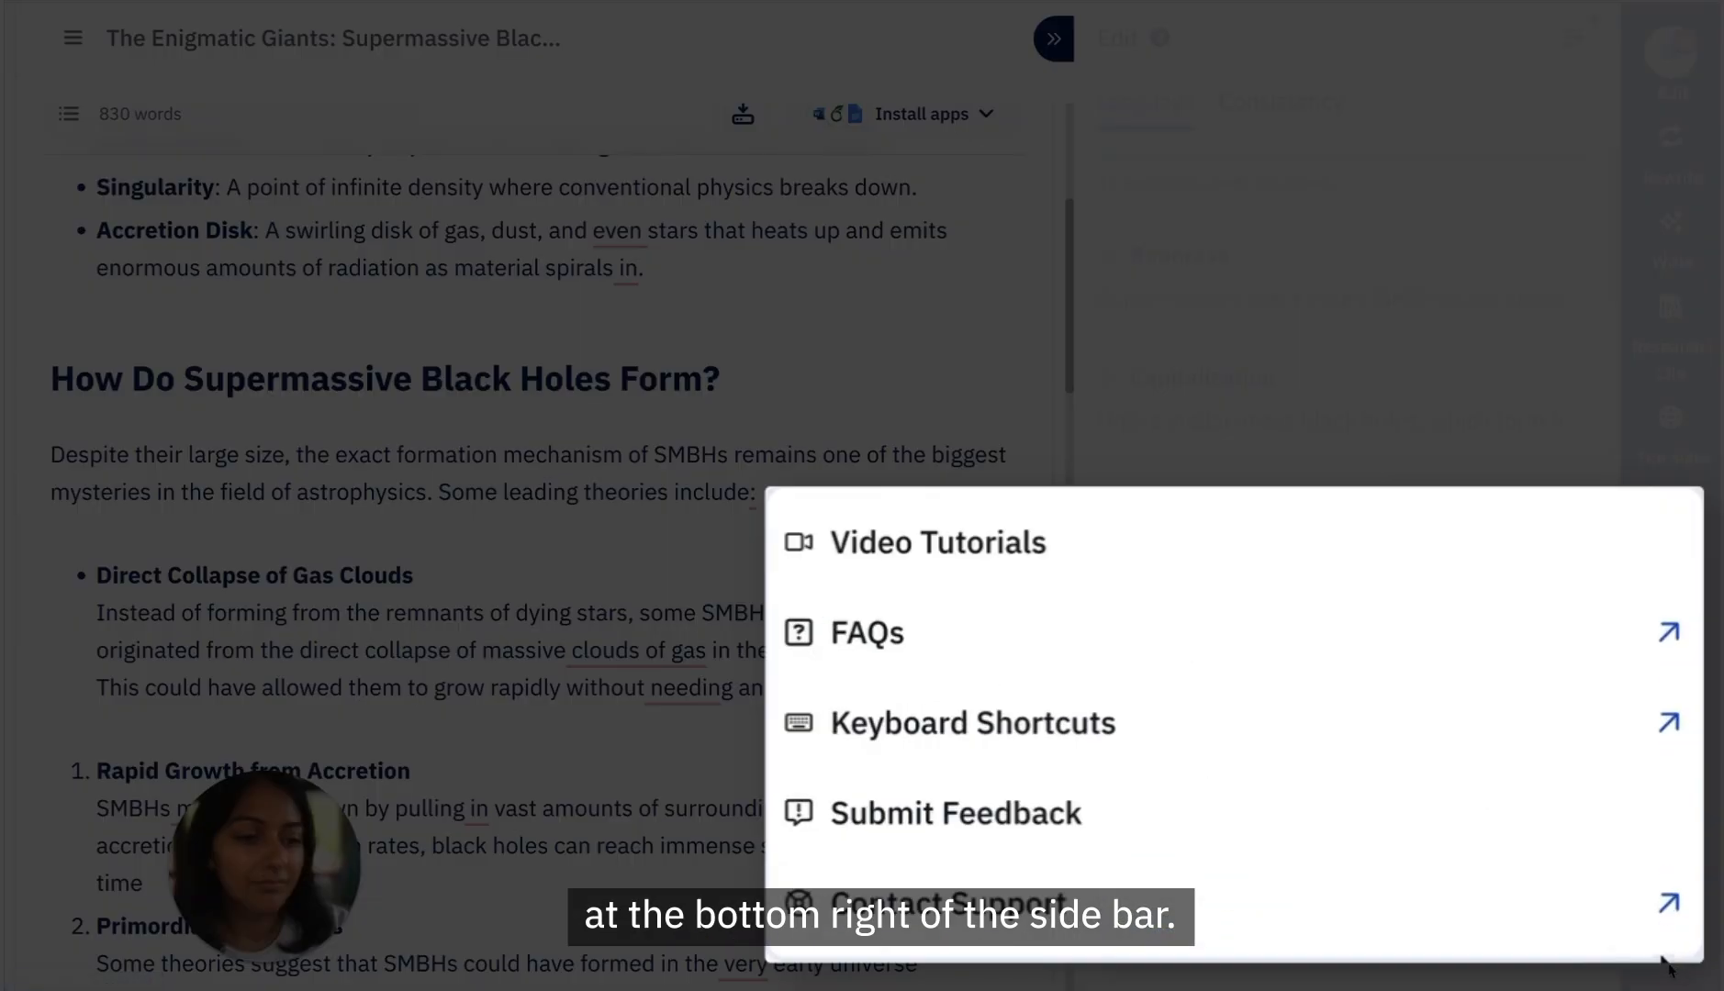